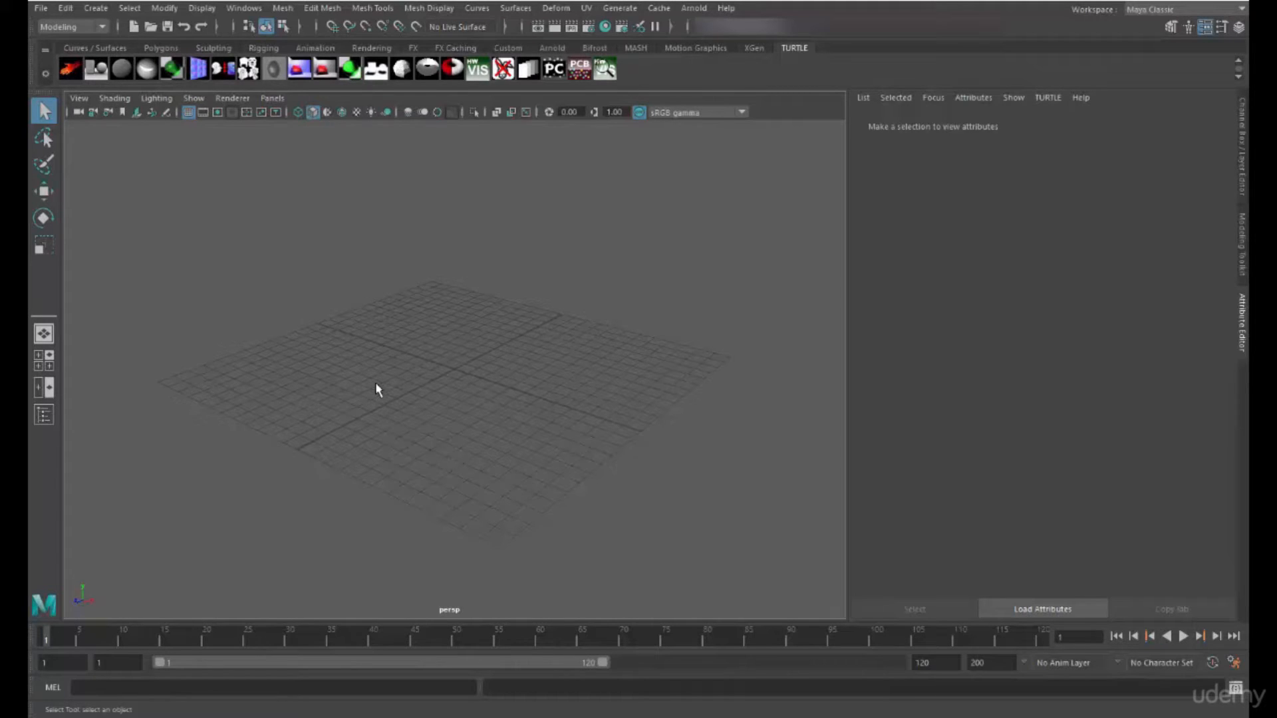
Create a polygon sphere at the centre of the grid
click(157, 48)
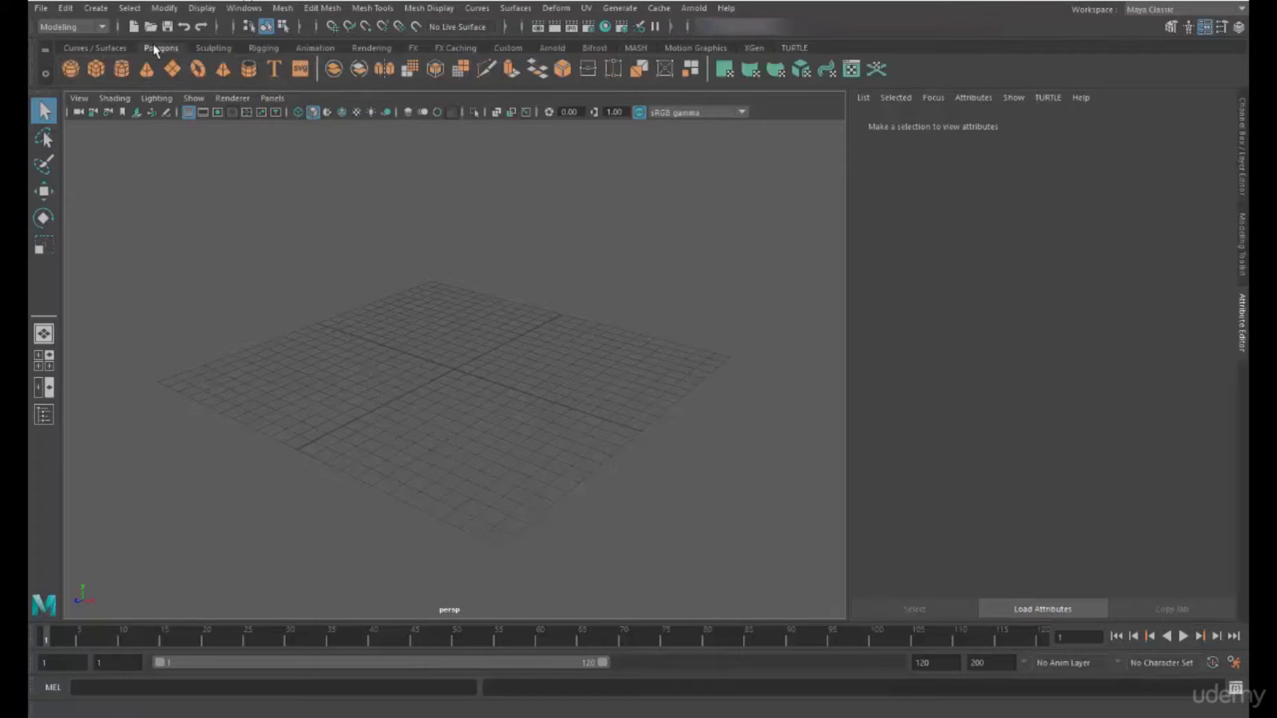
click(70, 68)
alt+drag(465, 387, 441, 370)
scroll(450, 406, up, 5)
Scale the sphere uniformly to 2.5 and show its channel values in a narrowed Channel Box
key(r)
alt+drag(489, 443, 508, 433)
drag(454, 367, 556, 356)
click(1242, 166)
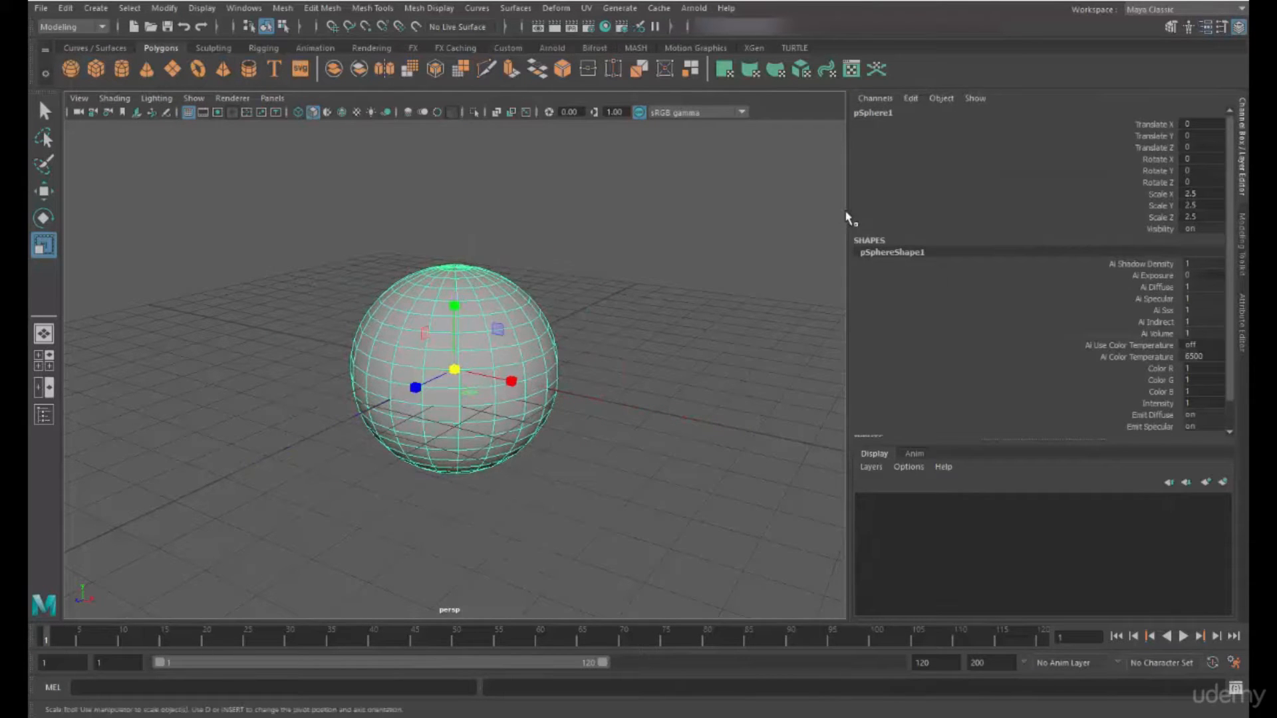
drag(846, 217, 1047, 219)
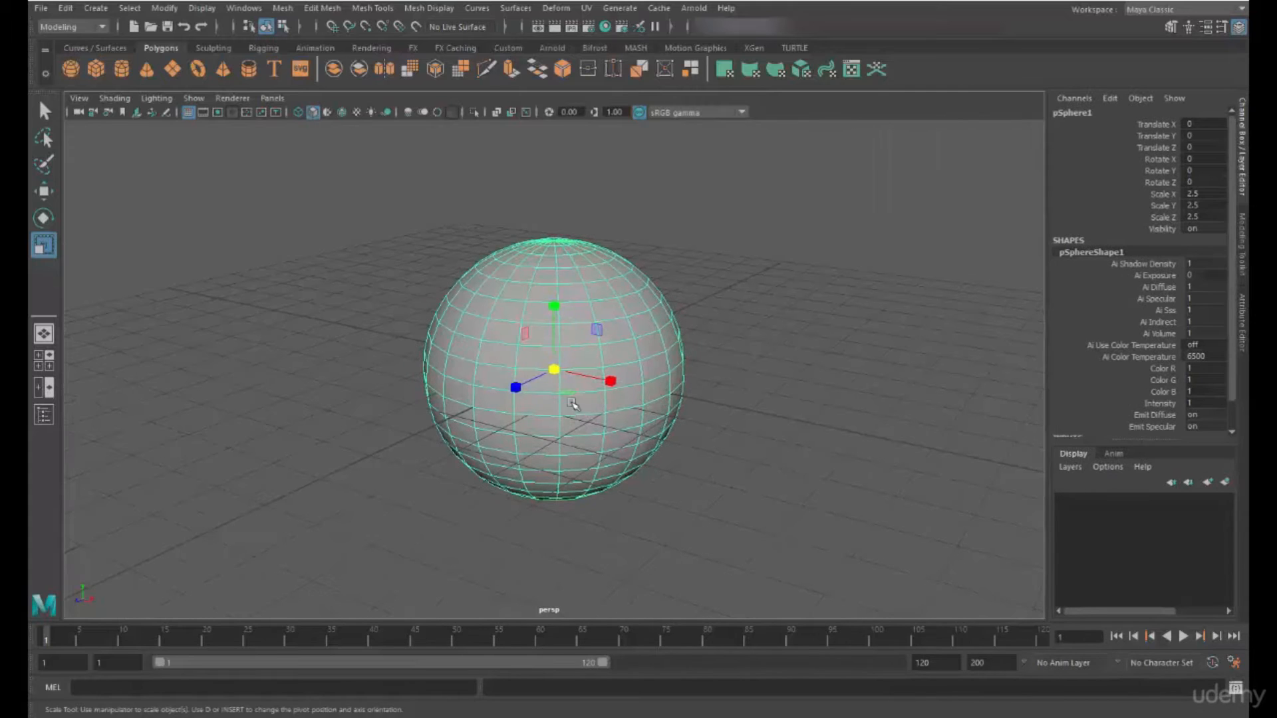
Enlarge and stretch the sphere unevenly, to about 3.2 in Y and 7.2 in Z
drag(556, 370, 585, 361)
alt+drag(626, 446, 605, 393)
mouse_move(507, 393)
mouse_down()
mouse_move(470, 413)
mouse_move(508, 397)
mouse_up()
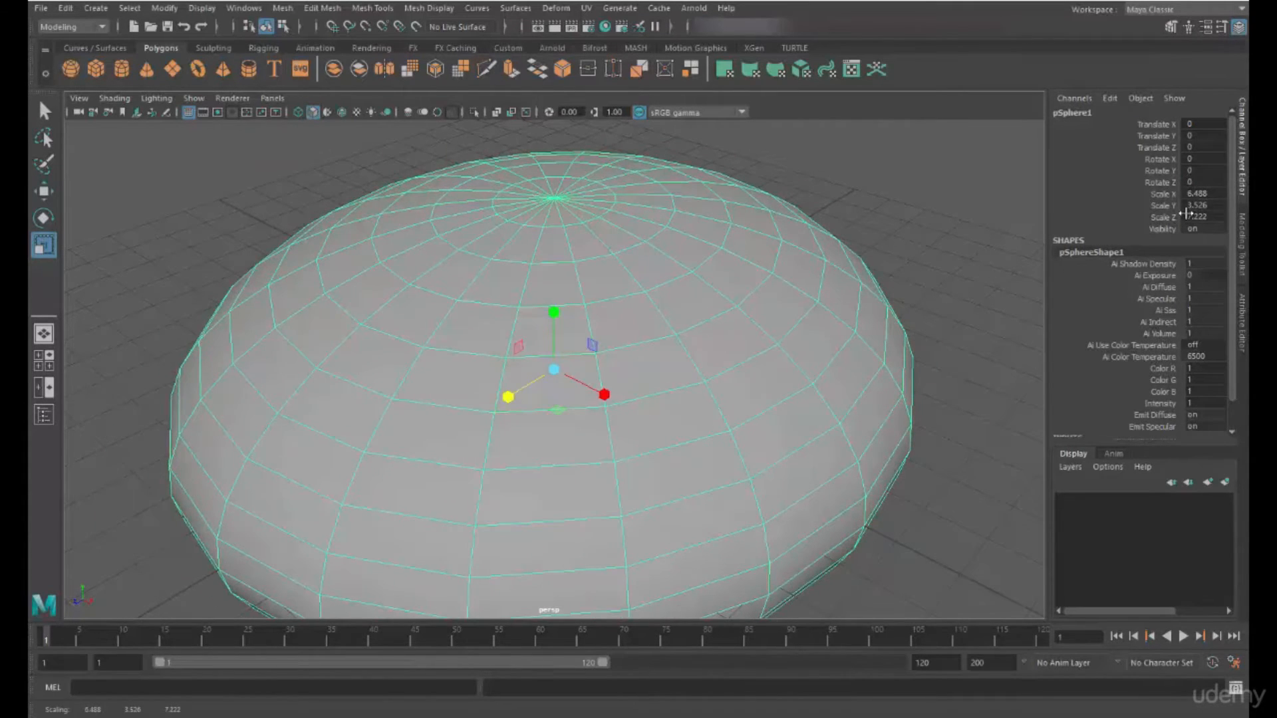
alt+drag(770, 436, 785, 363)
mouse_move(556, 303)
mouse_down()
mouse_move(565, 254)
mouse_move(567, 309)
mouse_up()
alt+drag(718, 327, 669, 388)
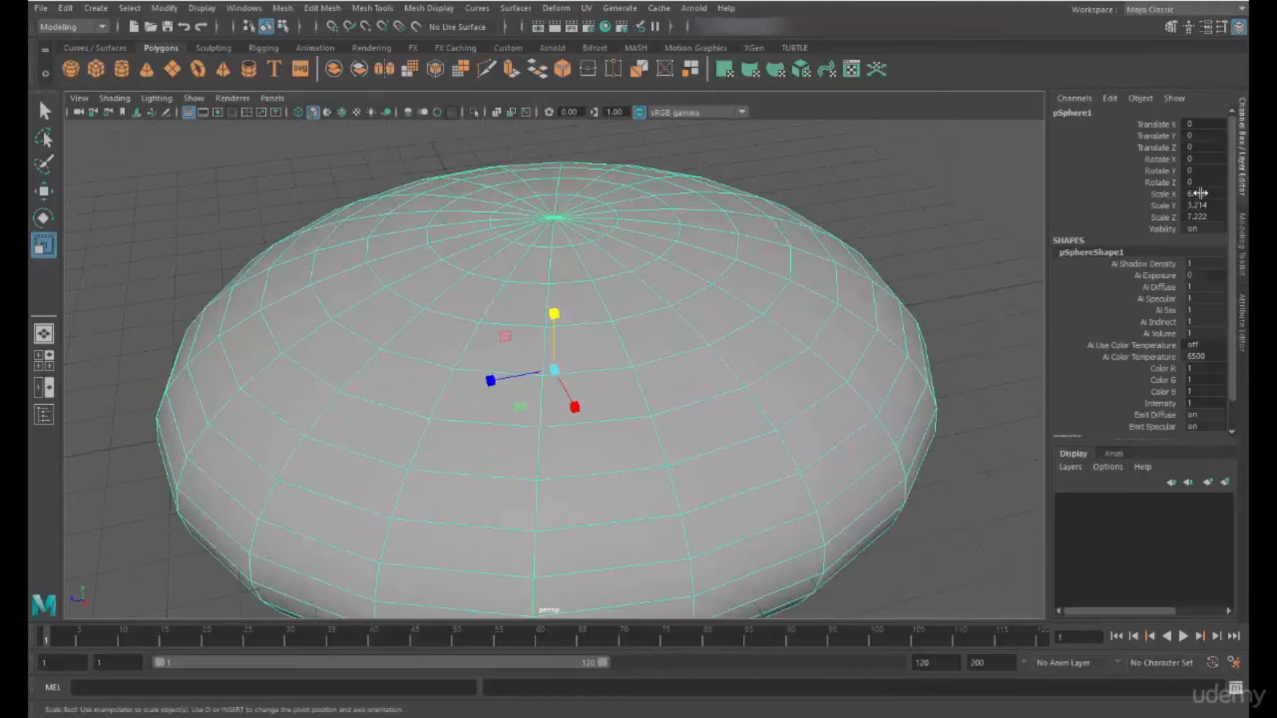
Set the sphere's Scale X, Y and Z to 1 and leave the Scale tool for plain selection
drag(1200, 192, 1199, 217)
text(1)
key(Return)
alt+drag(851, 324, 696, 417)
click(46, 113)
alt+drag(591, 359, 544, 341)
alt+drag(856, 367, 705, 389)
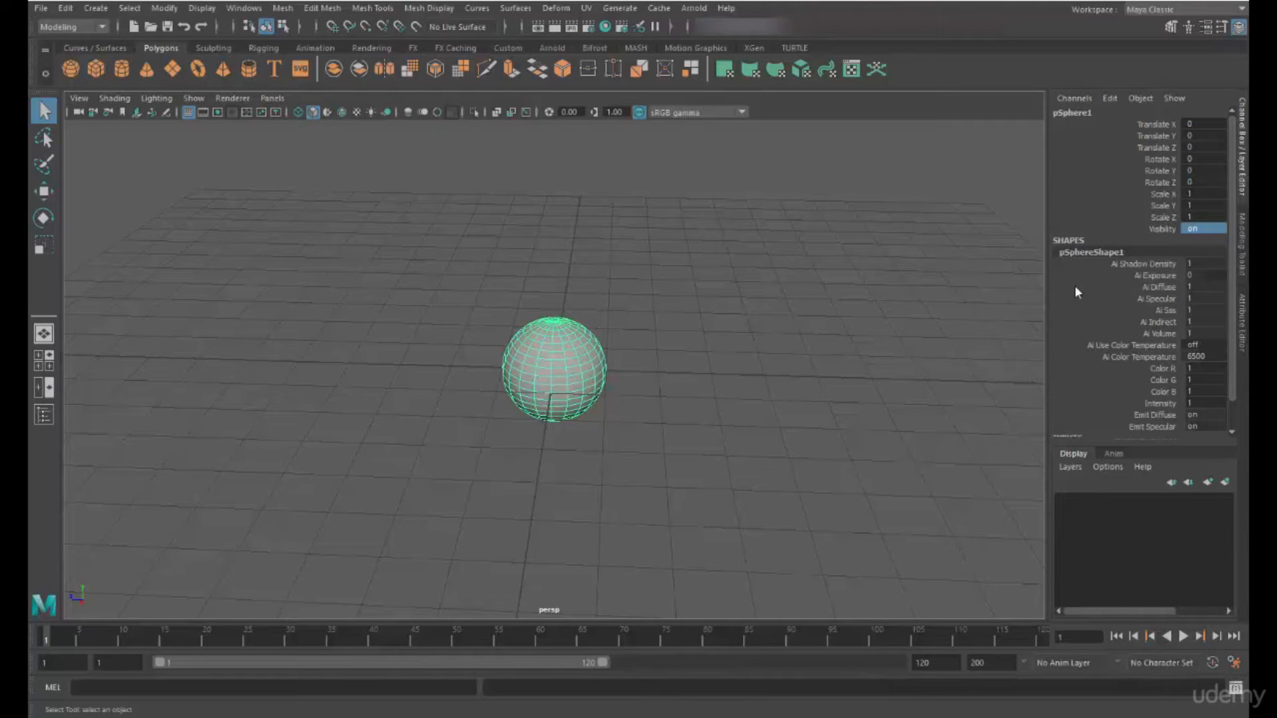
Expand the sphere's polySphere1 creation inputs and set its Radius to 4
drag(599, 328, 496, 466)
scroll(1145, 373, down, 2)
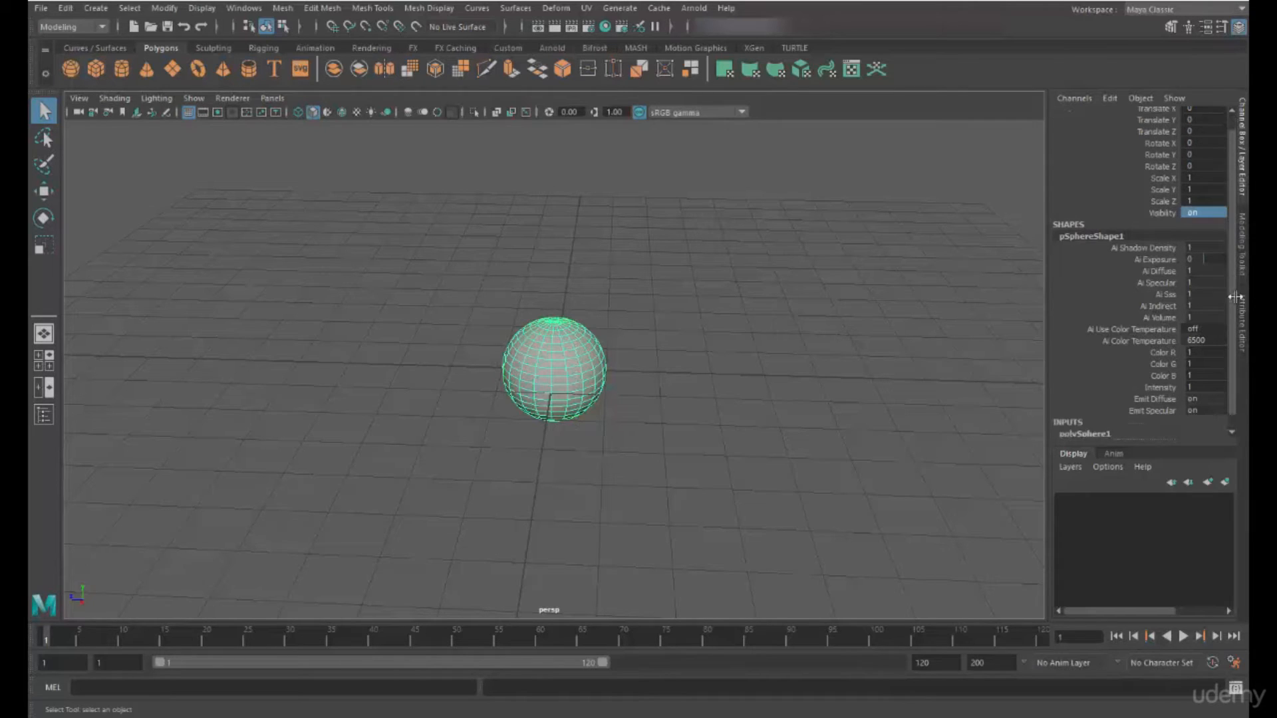
click(1088, 419)
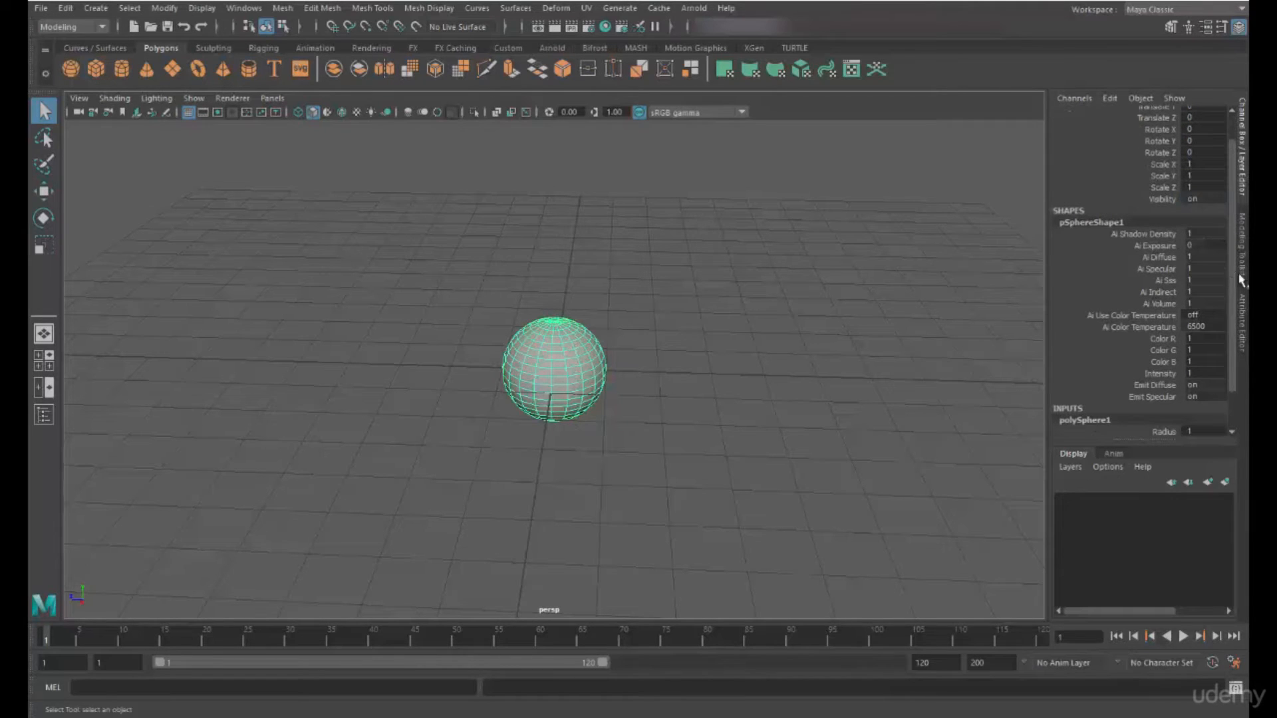
scroll(1212, 349, down, 3)
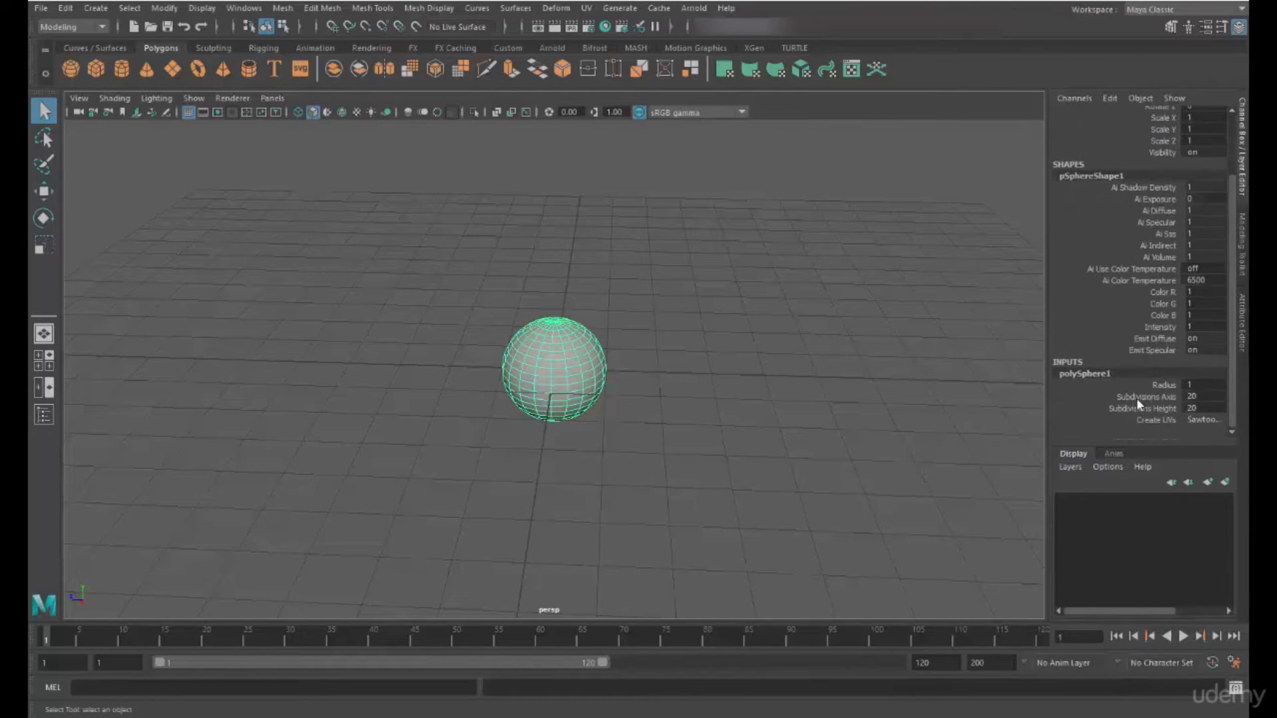
click(1123, 387)
mouse_move(801, 333)
middle_down()
mouse_move(884, 332)
mouse_move(806, 333)
mouse_move(821, 334)
middle_up()
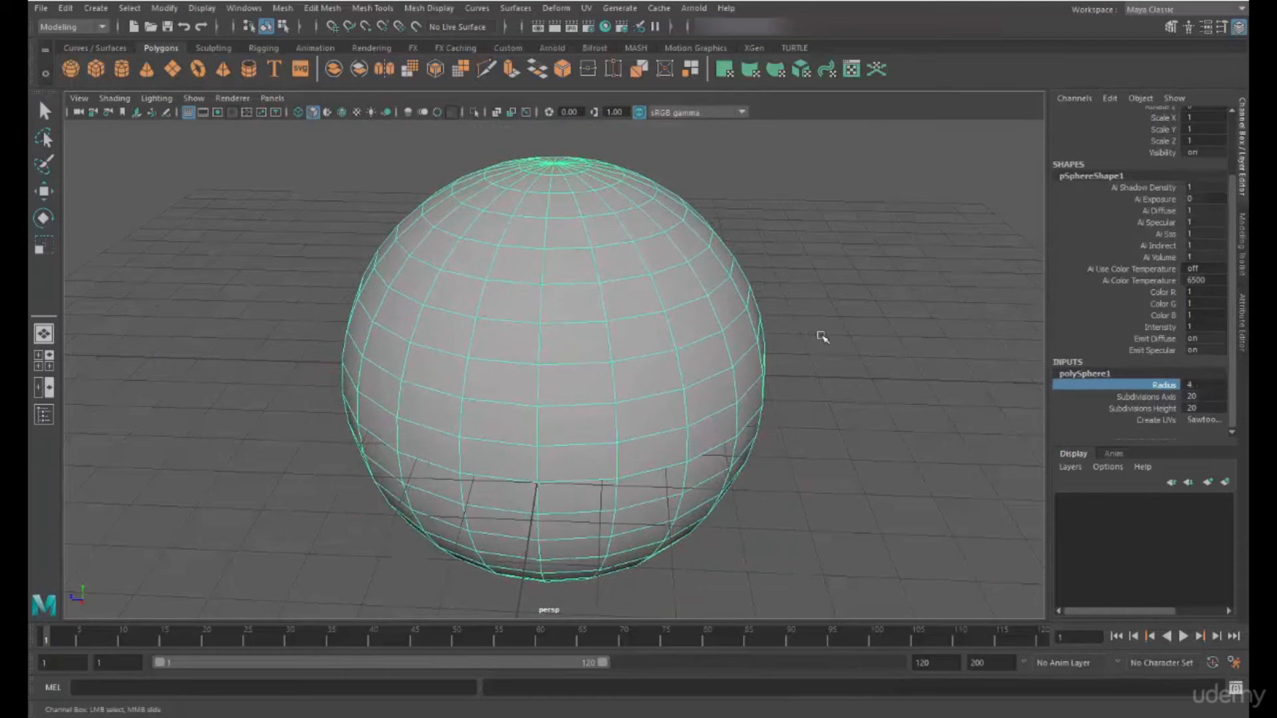
Try 23 Subdivisions Axis and 17 Subdivisions Height on the sphere
click(1164, 398)
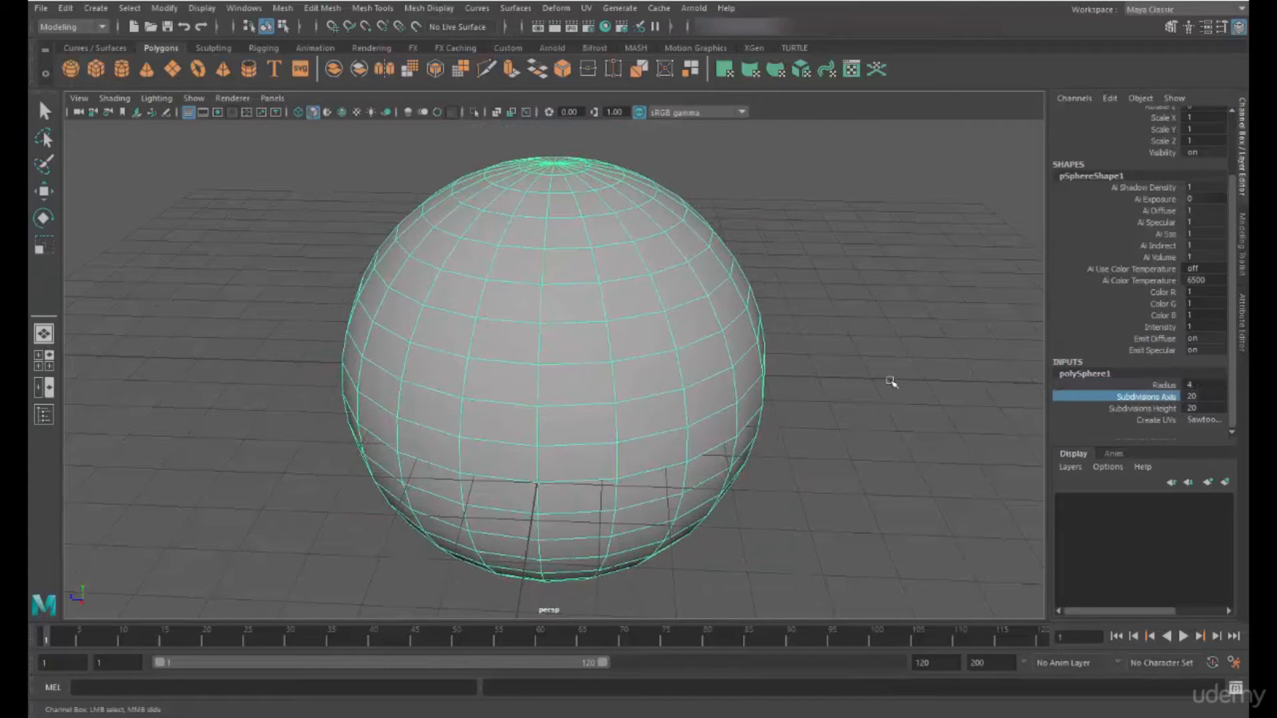
middle_drag(880, 365, 818, 372)
click(1106, 408)
scroll(818, 372, up, 3)
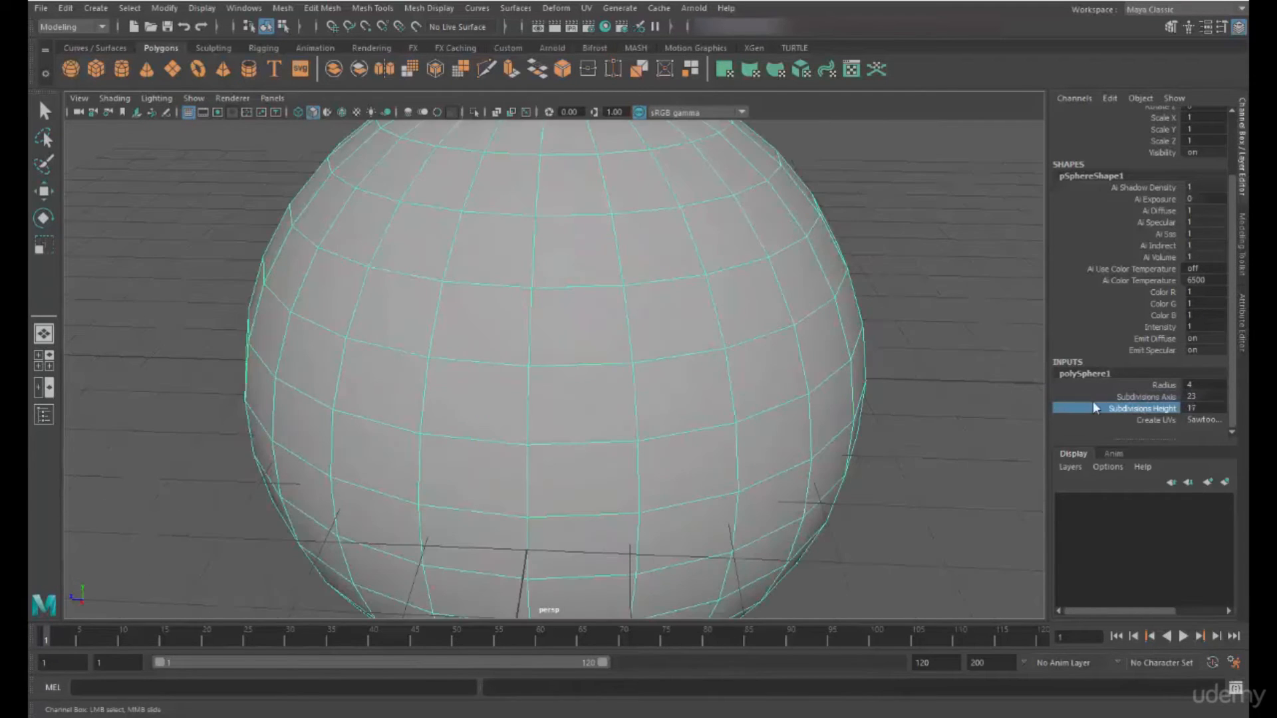
Set both Subdivisions Axis and Subdivisions Height of the sphere to 8, keeping the sphere selected
drag(1191, 398, 1194, 408)
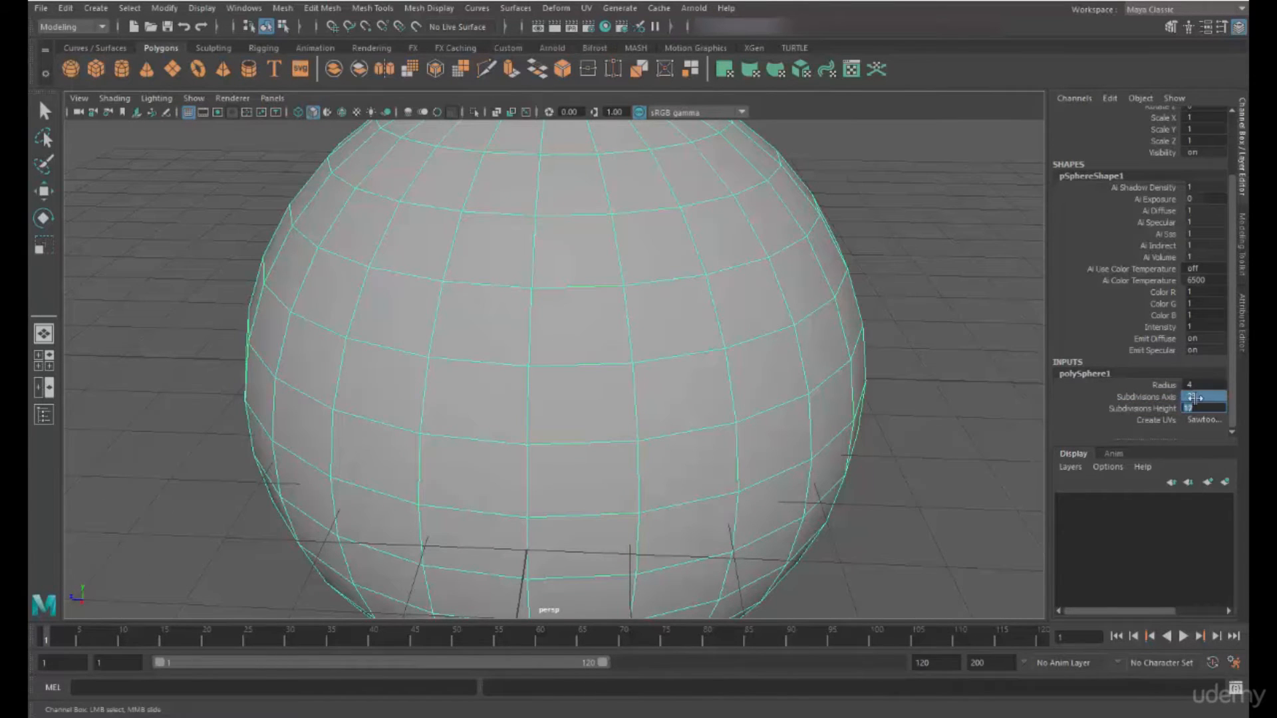
text(8)
key(Tab)
alt+drag(657, 353, 754, 396)
scroll(663, 412, down, 7)
click(863, 342)
alt+drag(864, 342, 691, 366)
click(585, 393)
scroll(1140, 373, down, 1)
click(1090, 426)
scroll(1160, 357, down, 2)
alt+drag(760, 265, 649, 325)
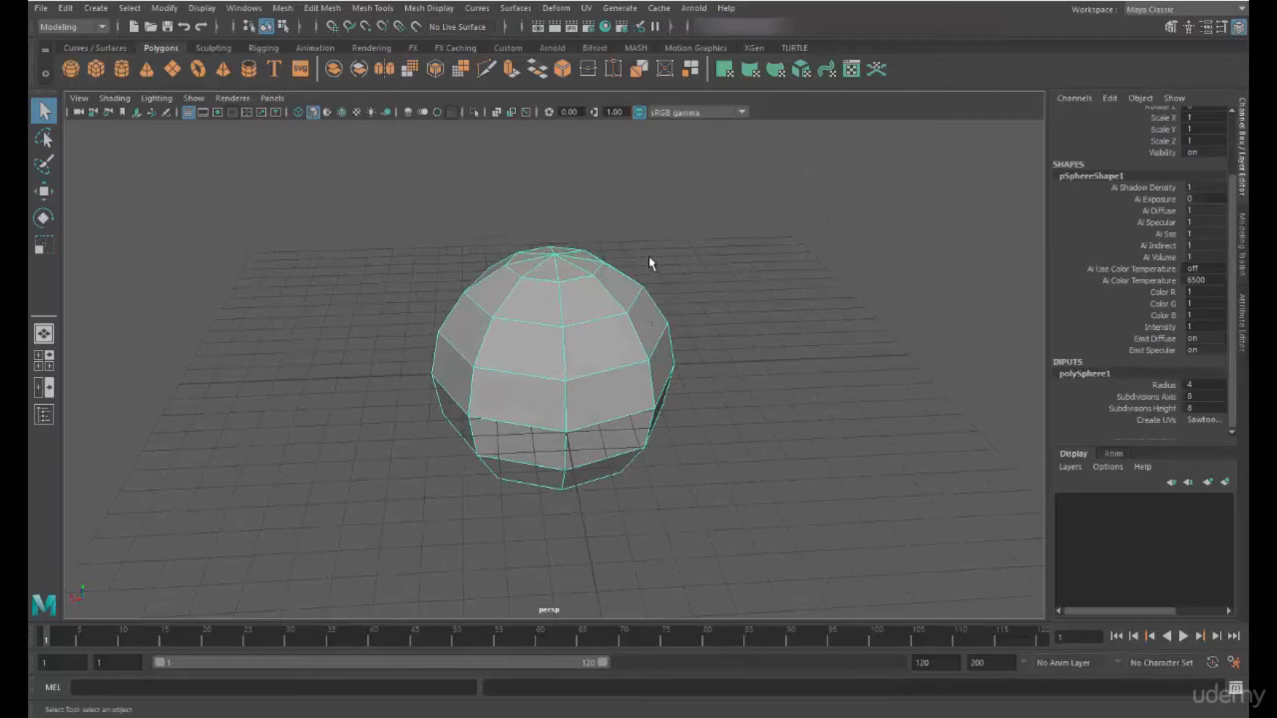
Move the low-poly sphere along the X axis, clear of the grid centre
alt+drag(612, 285, 591, 269)
key(w)
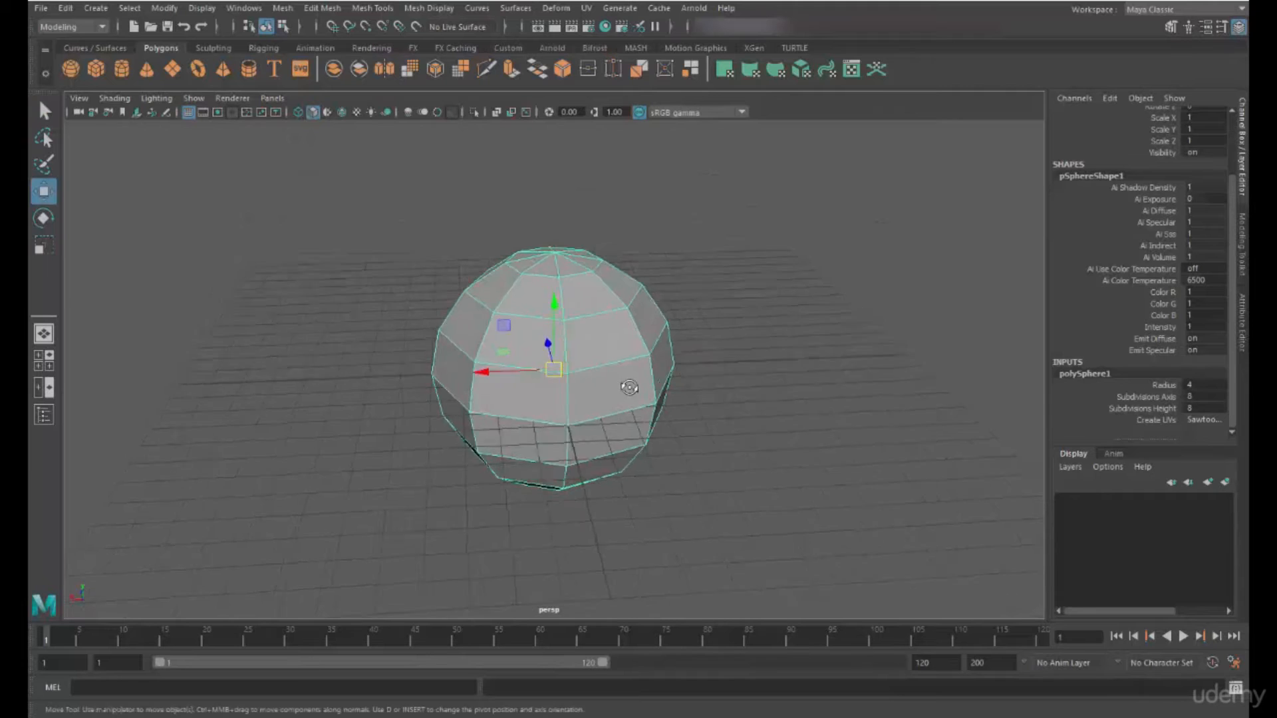
drag(482, 377, 126, 403)
Create a polygon cube, cylinder and cone and line them up along X, with the cone at about -3.08
click(95, 68)
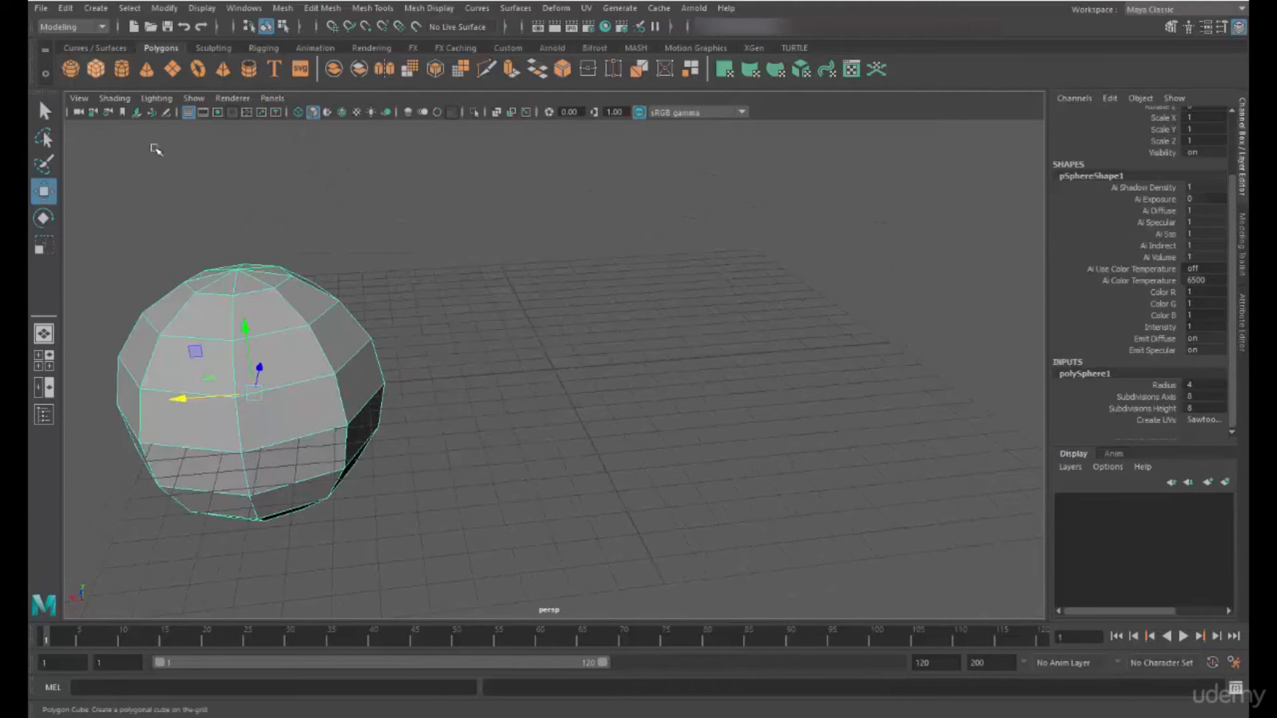
drag(503, 374, 422, 374)
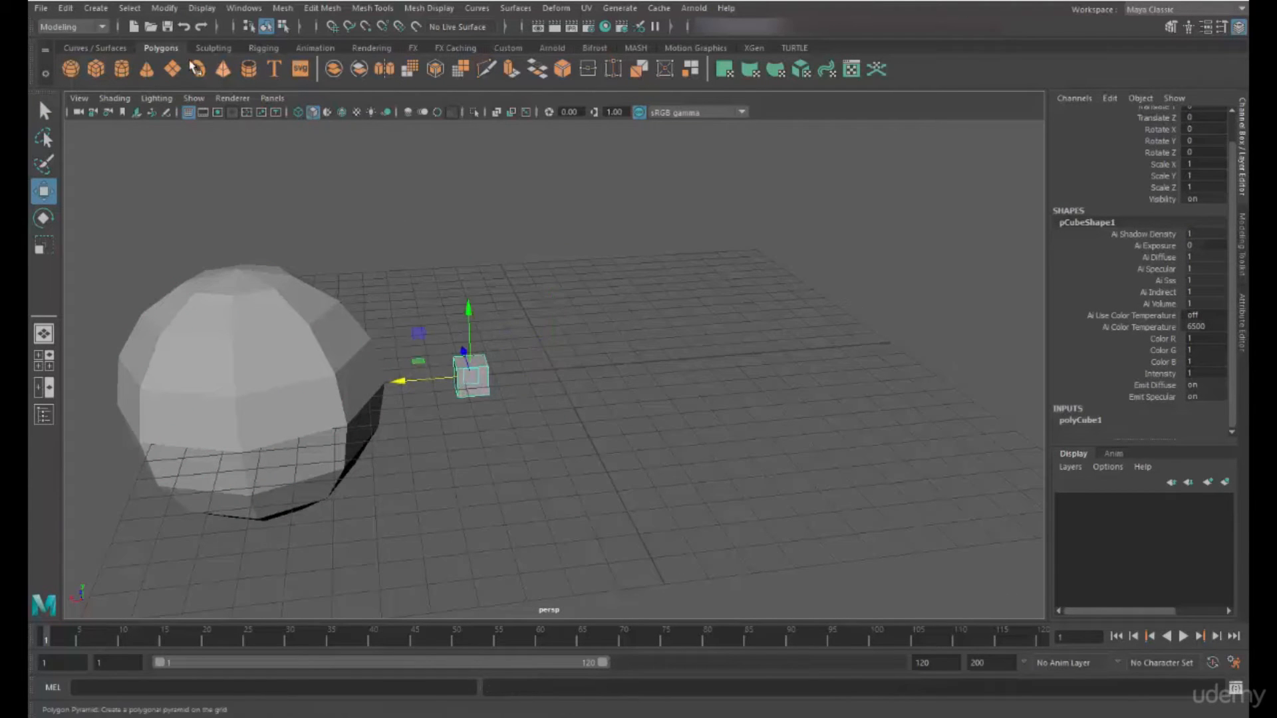
click(122, 69)
click(146, 69)
drag(492, 374, 580, 381)
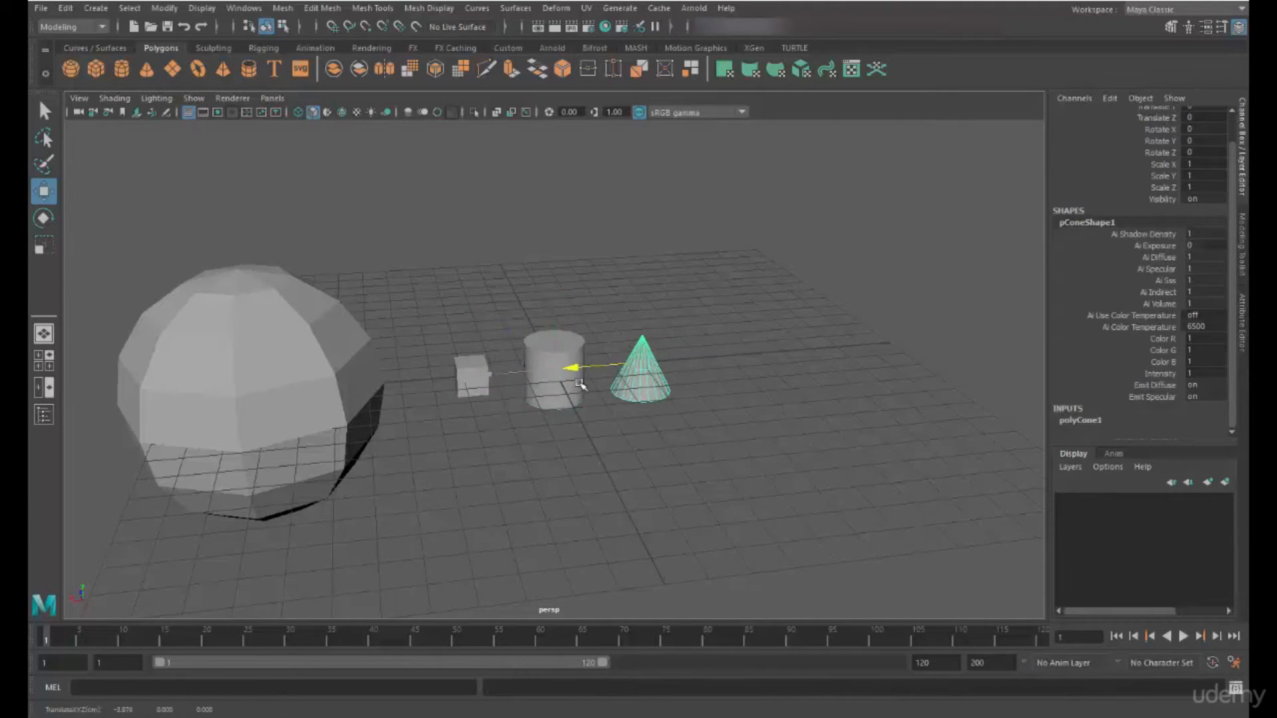
scroll(1154, 269, up, 2)
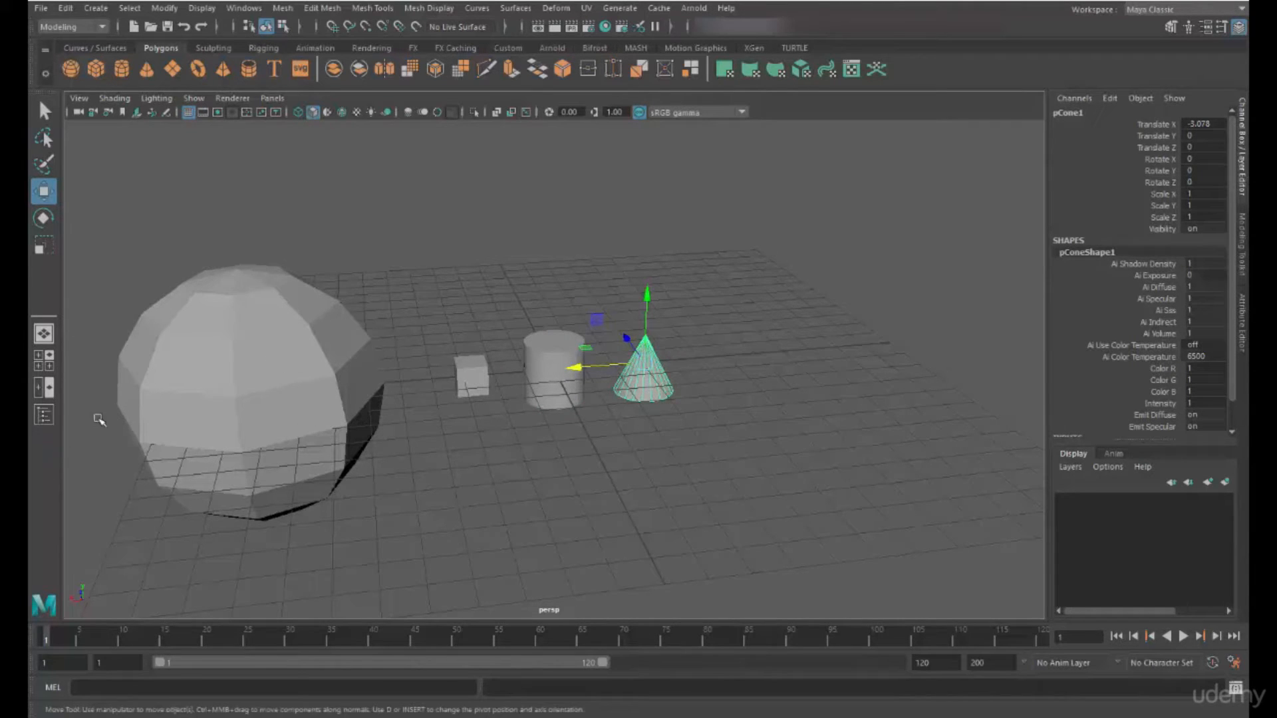
Show the Outliner and select the sphere, cube, cylinder and cone in it one after another
click(44, 415)
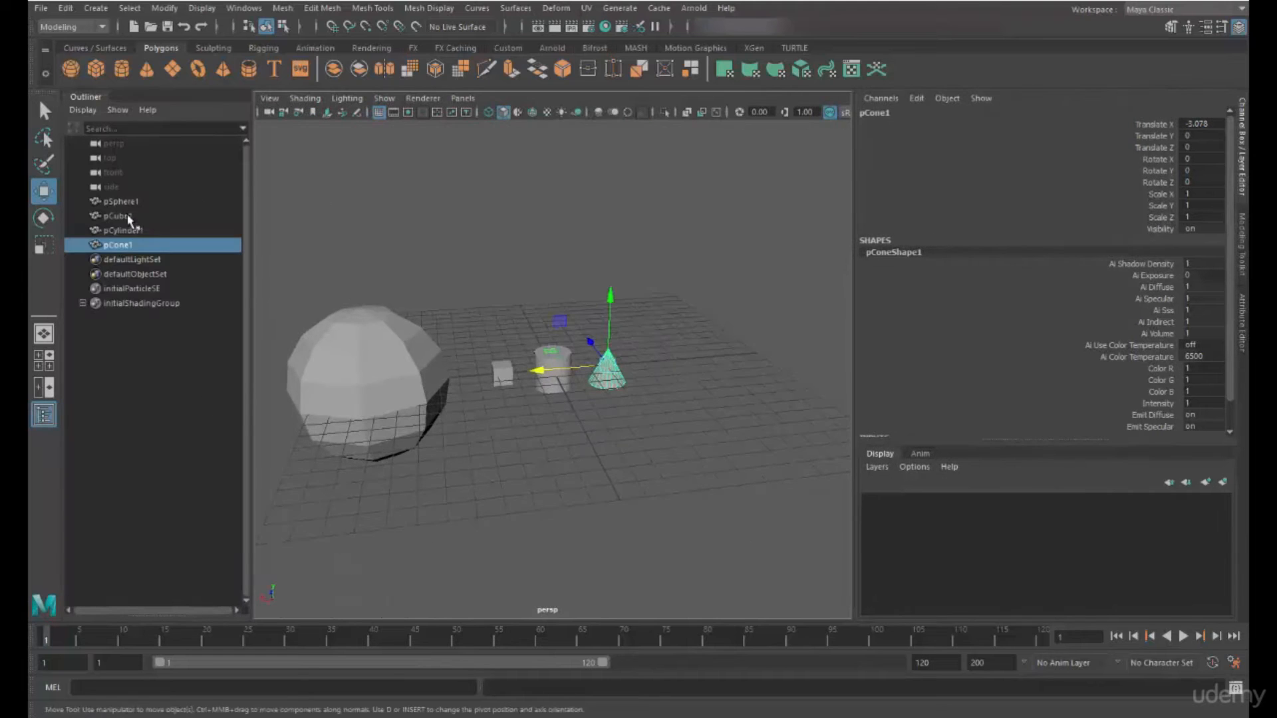
click(118, 202)
click(118, 216)
click(119, 231)
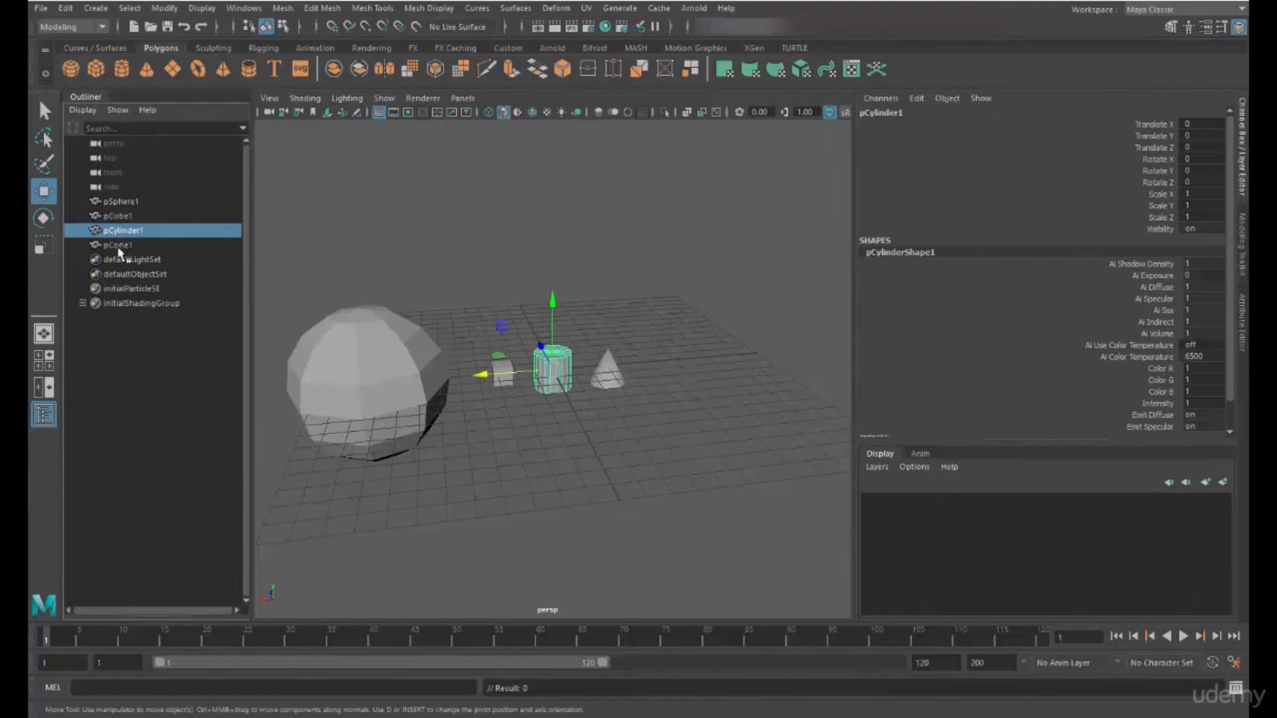
click(118, 246)
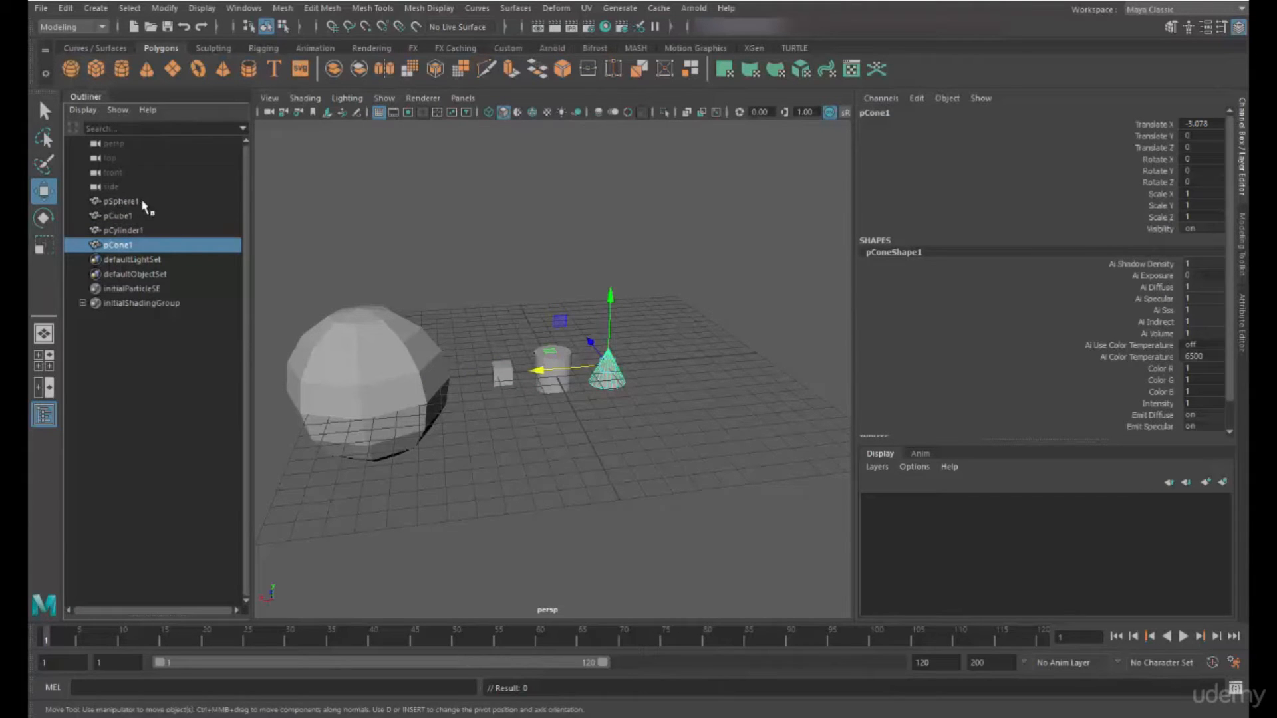
Create a second, small polygon sphere, duplicate it and move the copy away from the cylinder
click(70, 69)
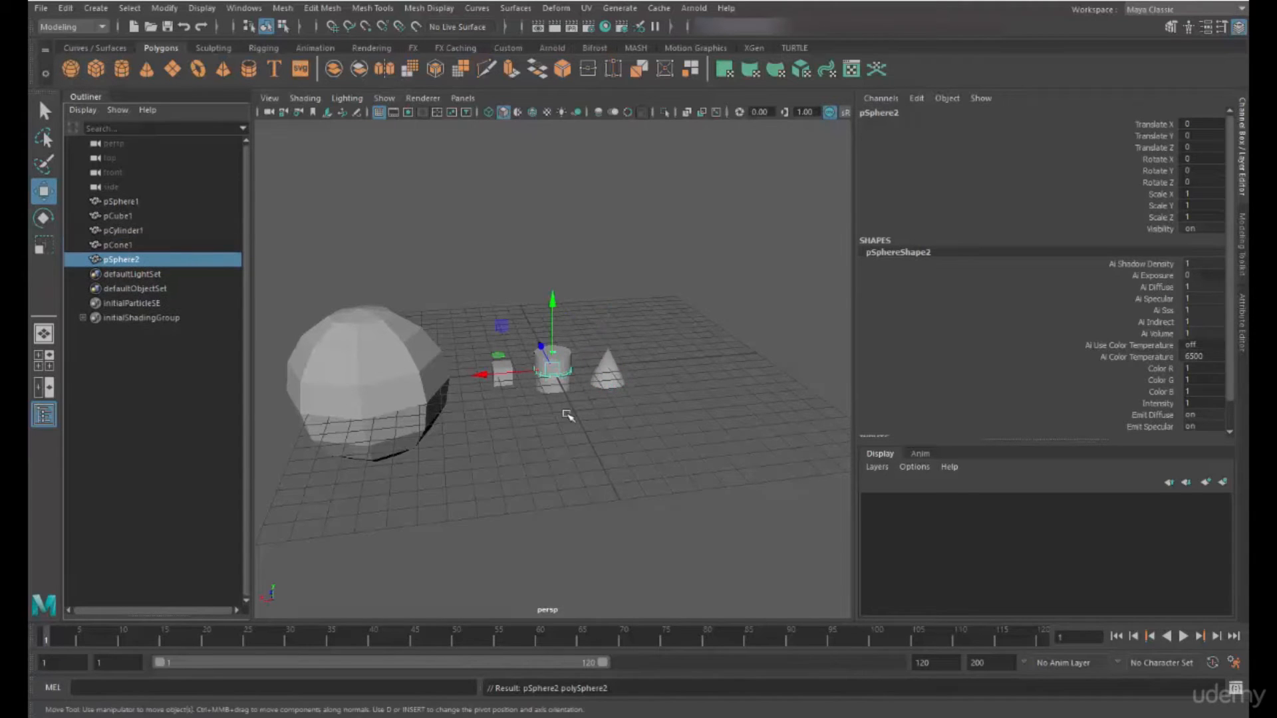
key(ctrl+d)
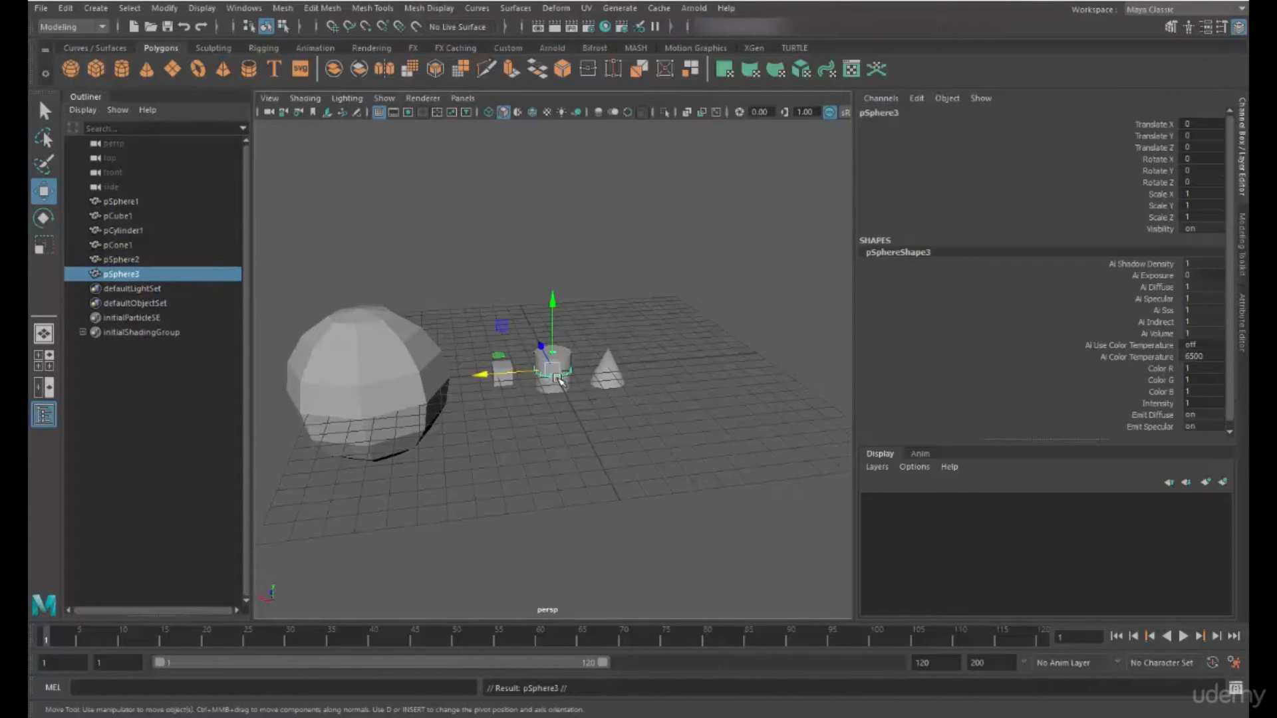
alt+drag(593, 400, 377, 317)
alt+drag(373, 373, 441, 367)
Select the original small sphere and move it to about X 2.7 and Z 4.7
click(119, 259)
drag(495, 418, 488, 454)
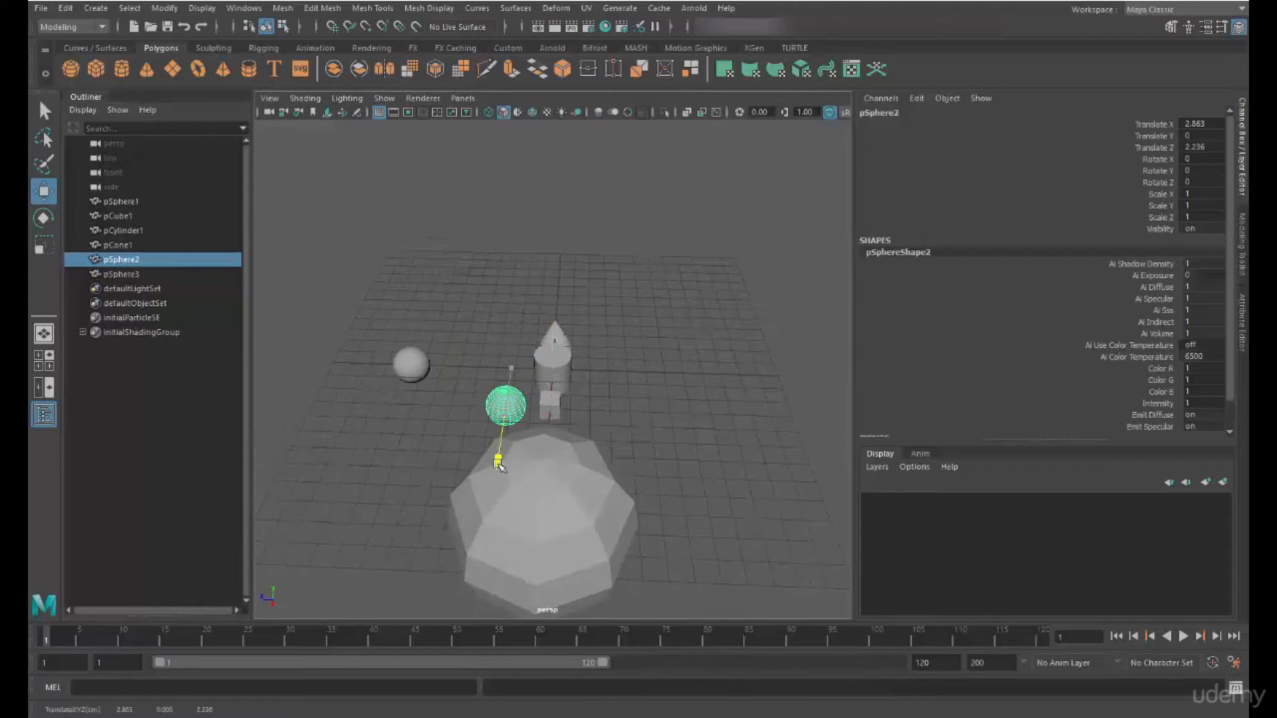
drag(441, 402, 642, 389)
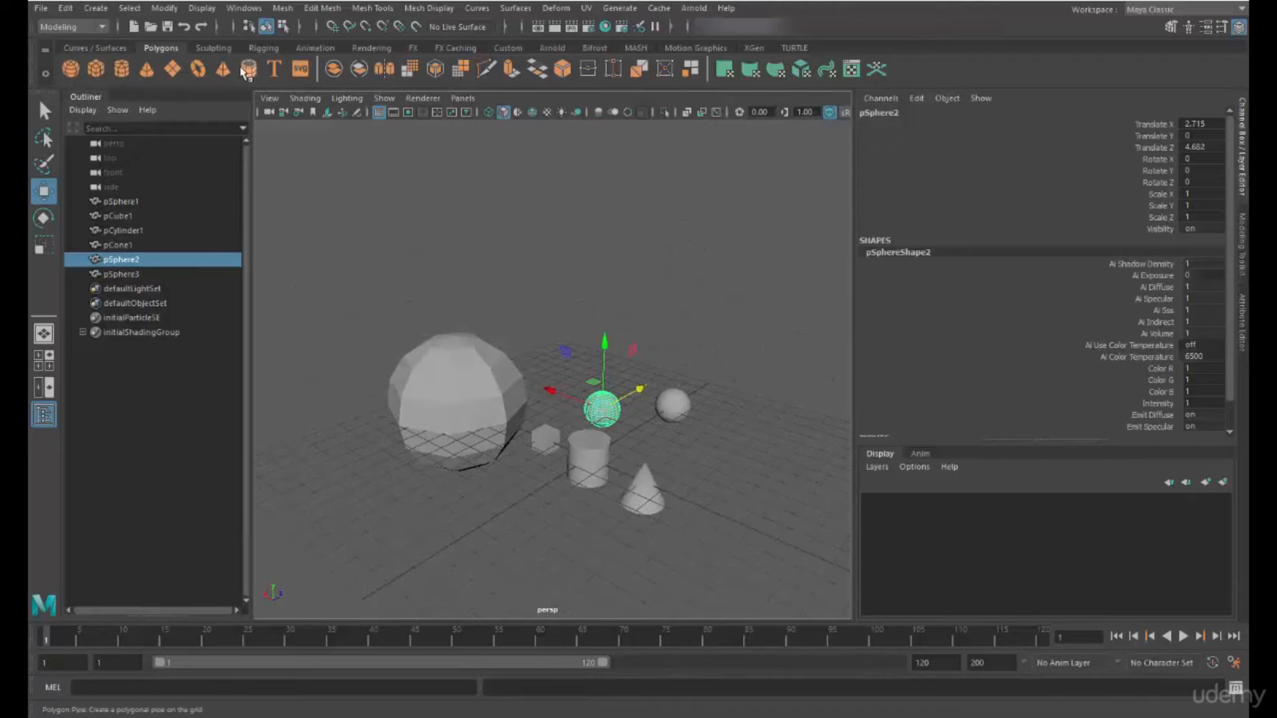
alt+drag(594, 429, 570, 446)
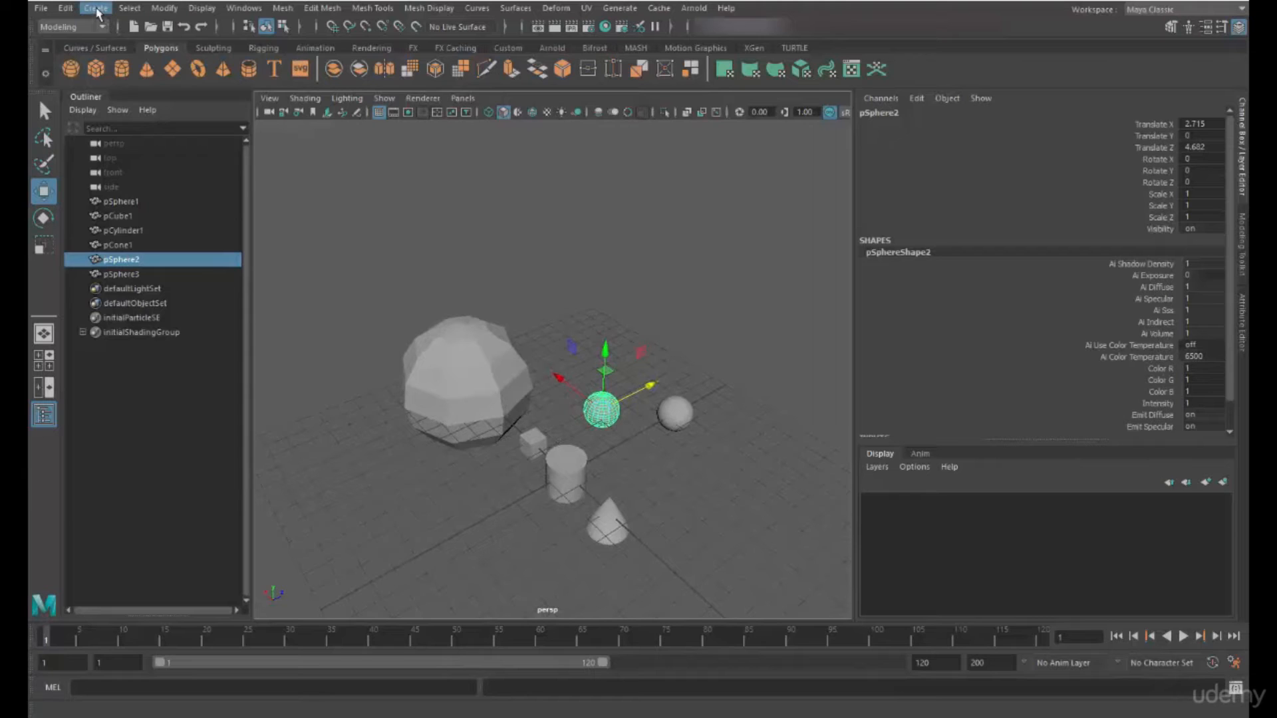
Create a polygon helix and move it along Z to about -5.8
click(96, 9)
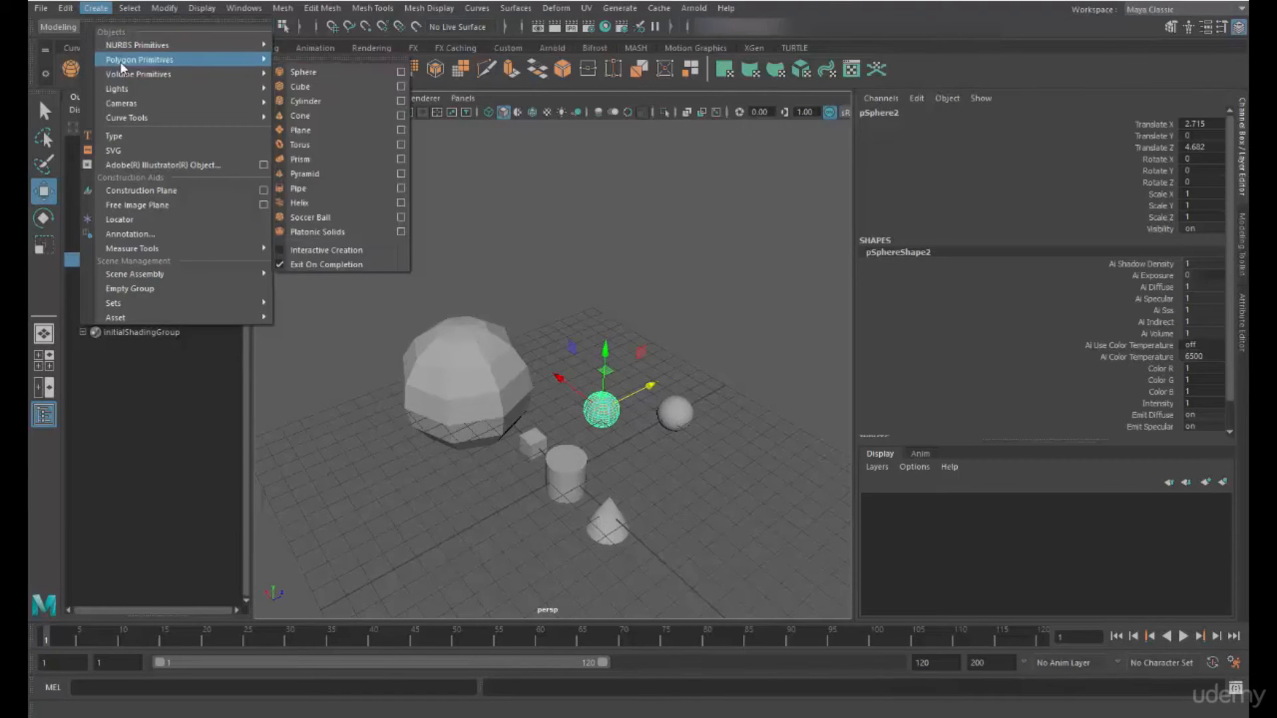
mouse_move(253, 60)
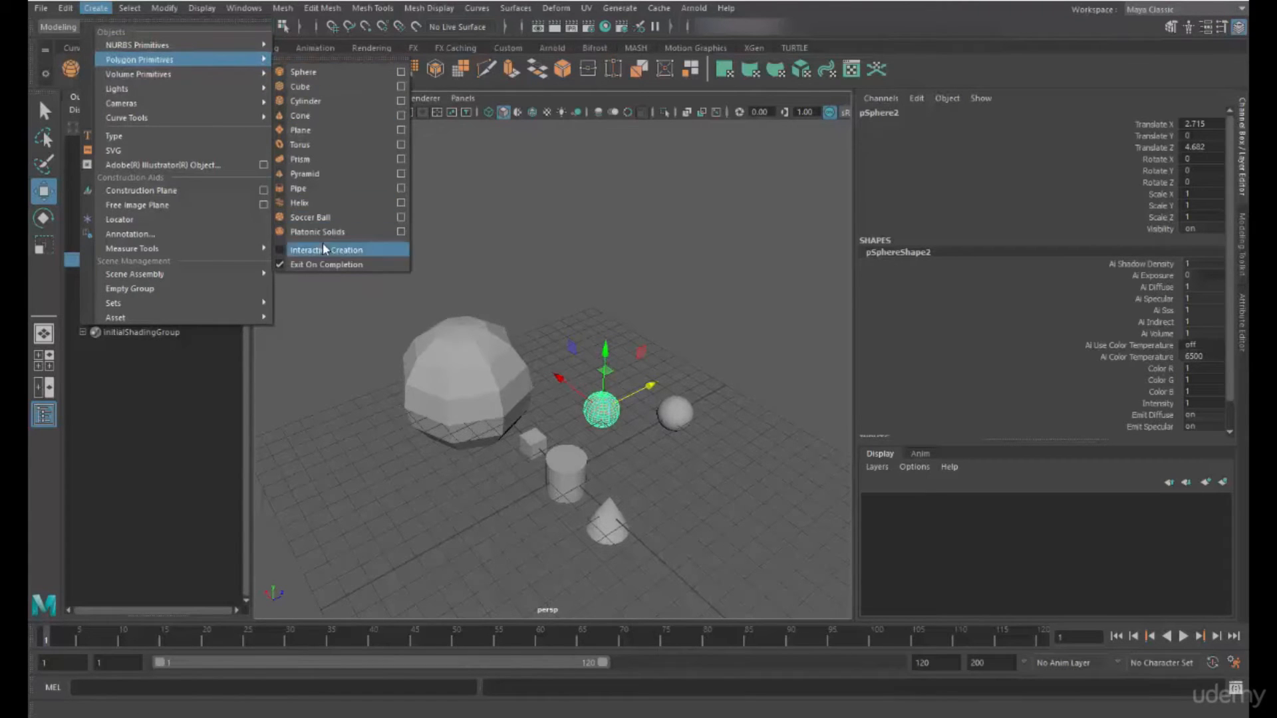
click(303, 201)
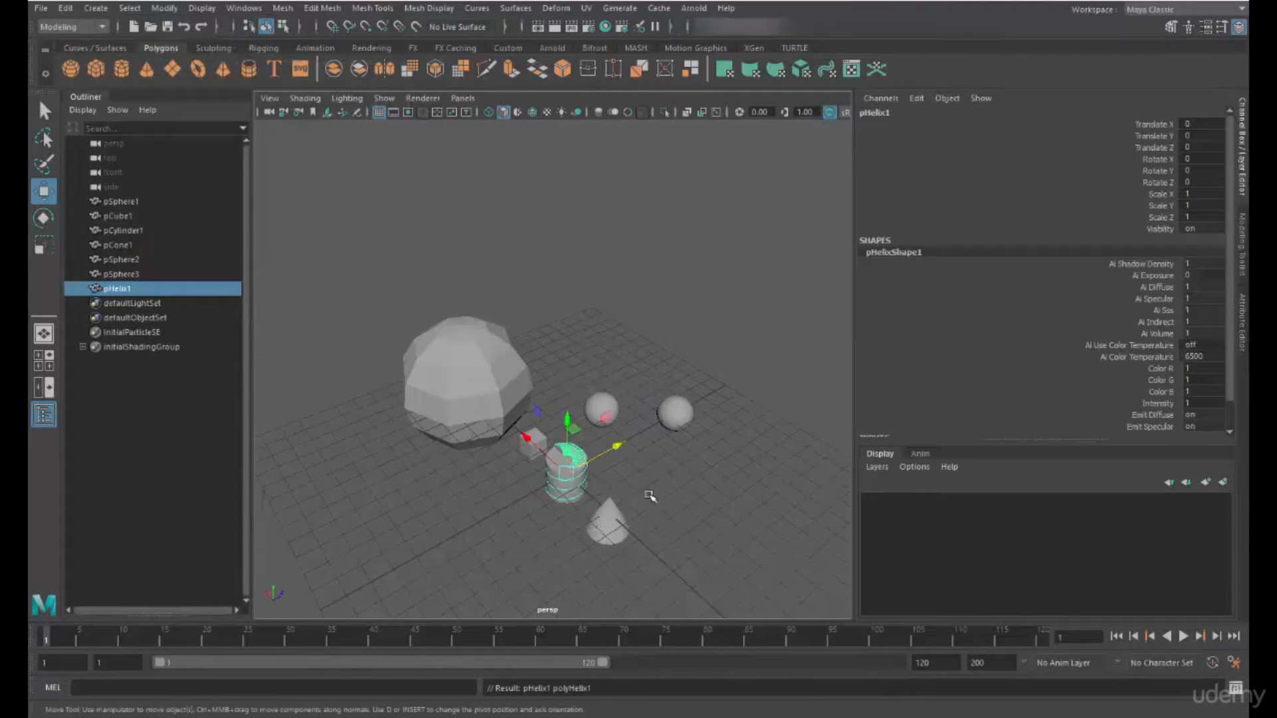
alt+drag(650, 499, 606, 503)
drag(600, 458, 592, 484)
Expand the helix's polyHelix1 creation inputs and raise its Coils to 6.4
scroll(1164, 331, down, 1)
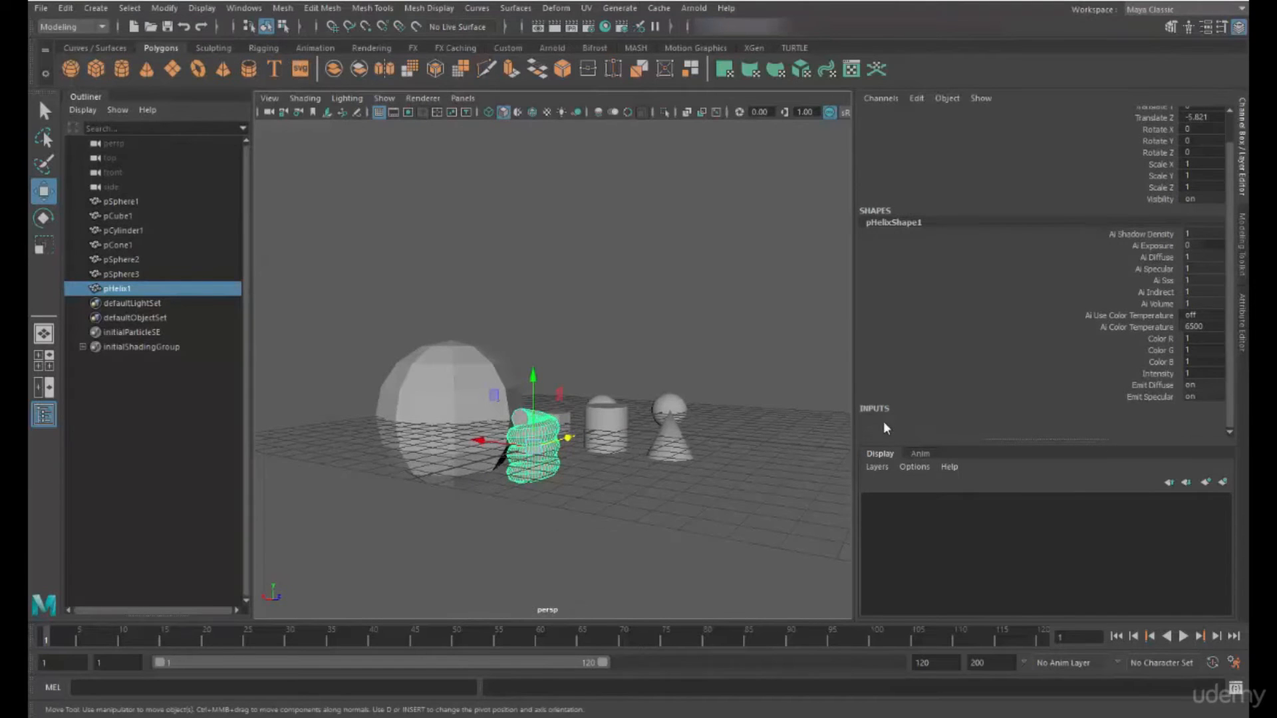
click(885, 420)
alt+drag(697, 412, 669, 394)
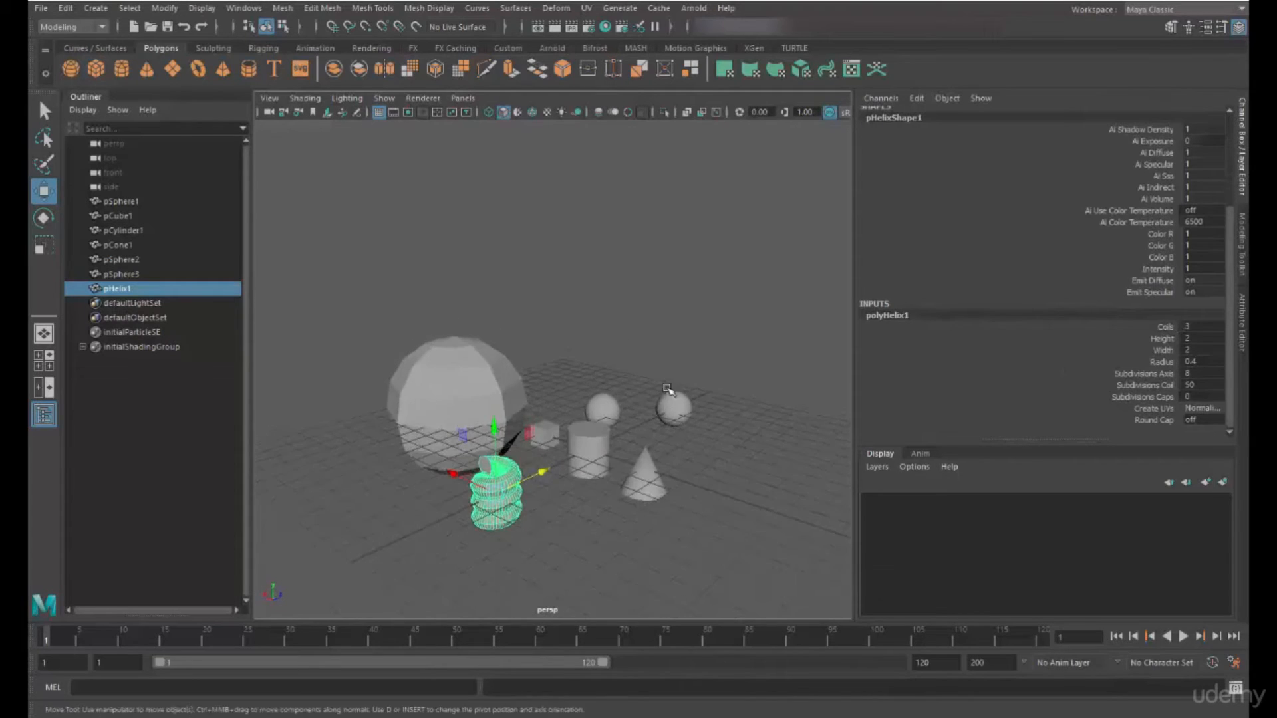
alt+middle_drag(668, 395, 605, 306)
alt+drag(604, 306, 605, 328)
click(1165, 327)
middle_drag(612, 320, 644, 322)
Reshape the helix into a tall, thin spring with Height 15, Width 8.3 and Radius 0.2
click(1163, 338)
middle_drag(545, 312, 632, 307)
click(1132, 348)
mouse_move(657, 312)
alt+mouse_down()
mouse_move(690, 345)
mouse_move(660, 306)
alt+mouse_up()
click(1162, 361)
middle_drag(665, 324, 635, 323)
alt+drag(636, 323, 618, 376)
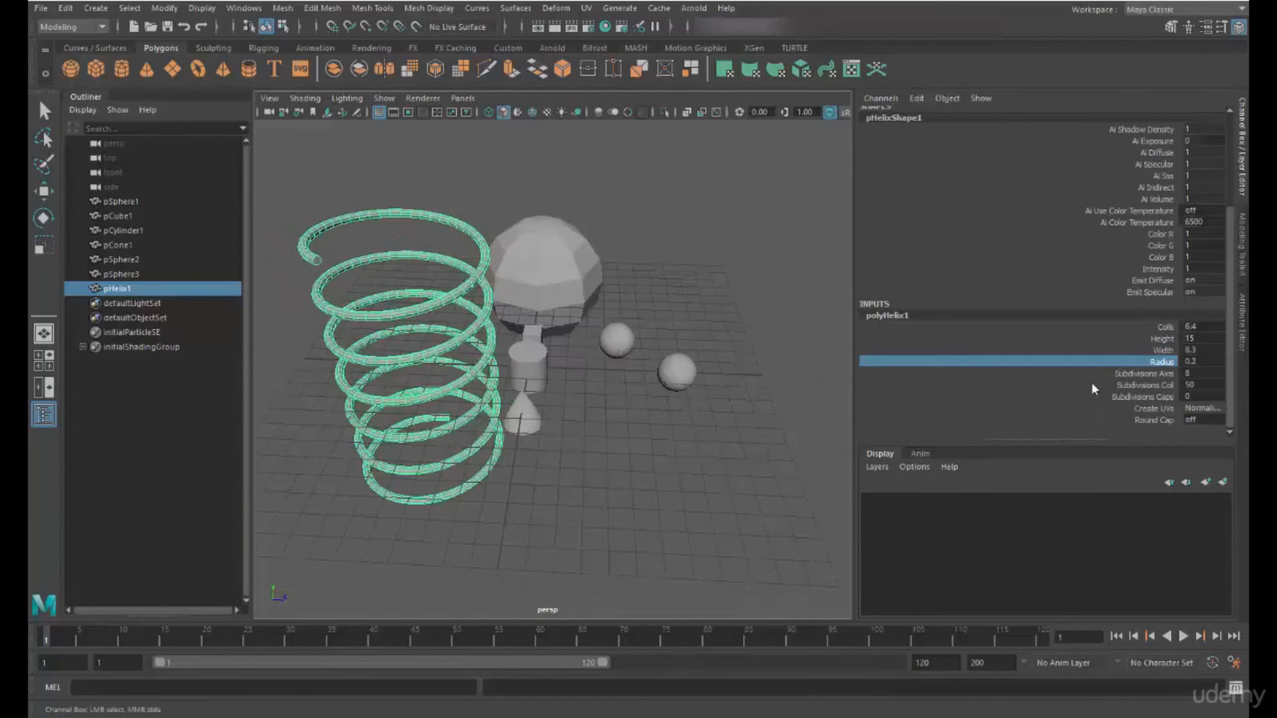
Set the helix's Subdivisions Axis to 9, inspect its end cap and activate the Move tool
click(1138, 373)
alt+drag(776, 376, 693, 365)
middle_drag(740, 284, 747, 282)
alt+drag(747, 282, 513, 345)
alt+right_drag(513, 345, 888, 472)
alt+drag(546, 443, 520, 396)
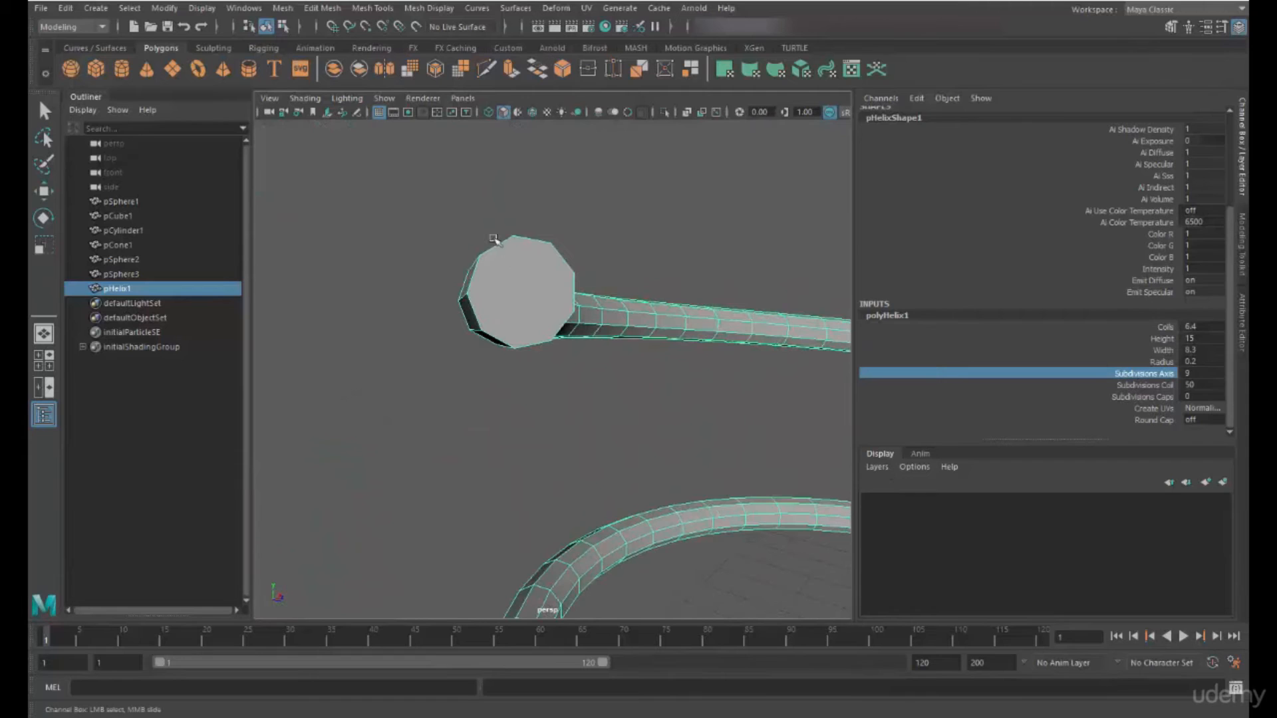
key(w)
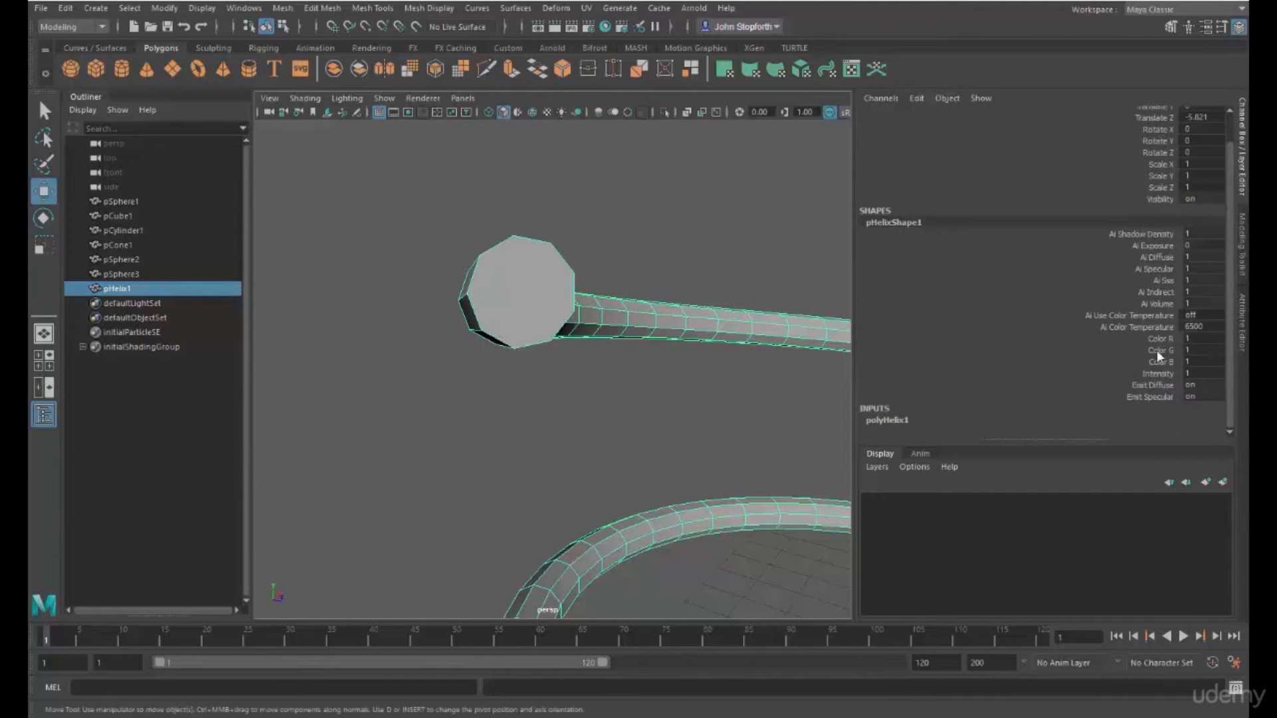
Expand the helix's polyHelix1 inputs and set Subdivisions Coil to 20
click(885, 419)
scroll(1128, 393, down, 1)
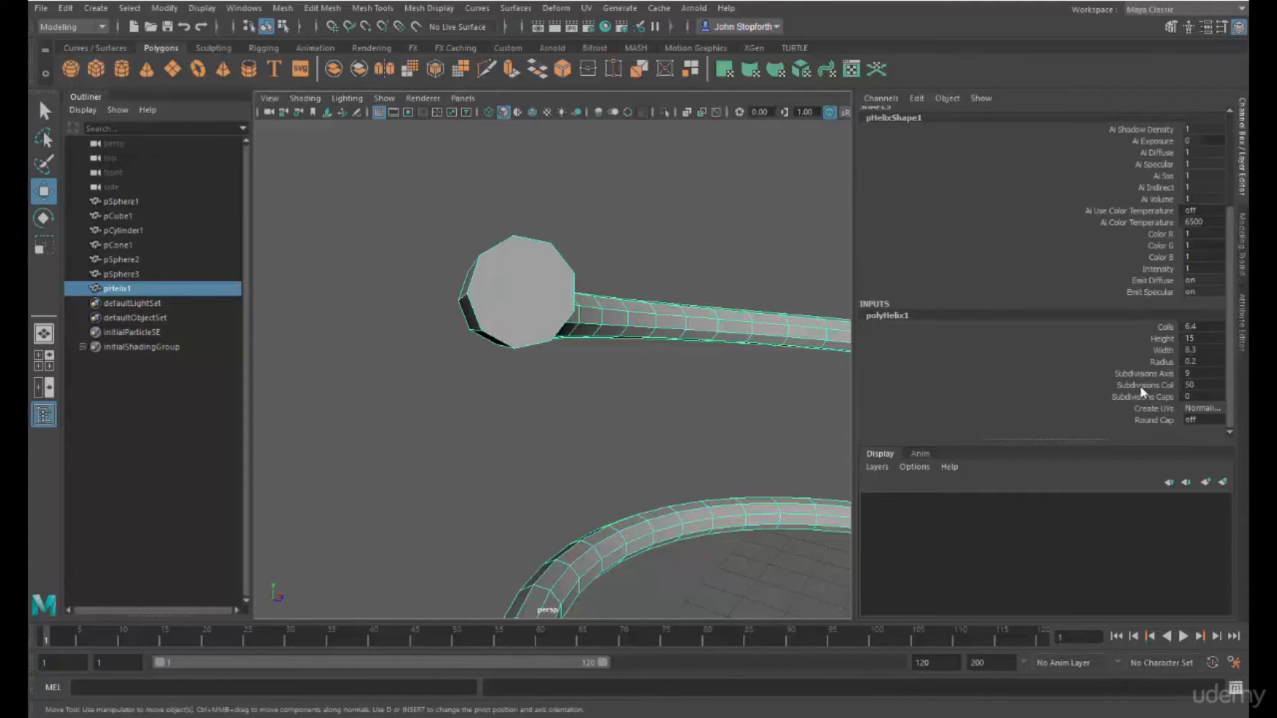
click(1141, 388)
alt+drag(669, 296, 724, 336)
alt+right_drag(655, 293, 456, 225)
alt+drag(718, 339, 792, 348)
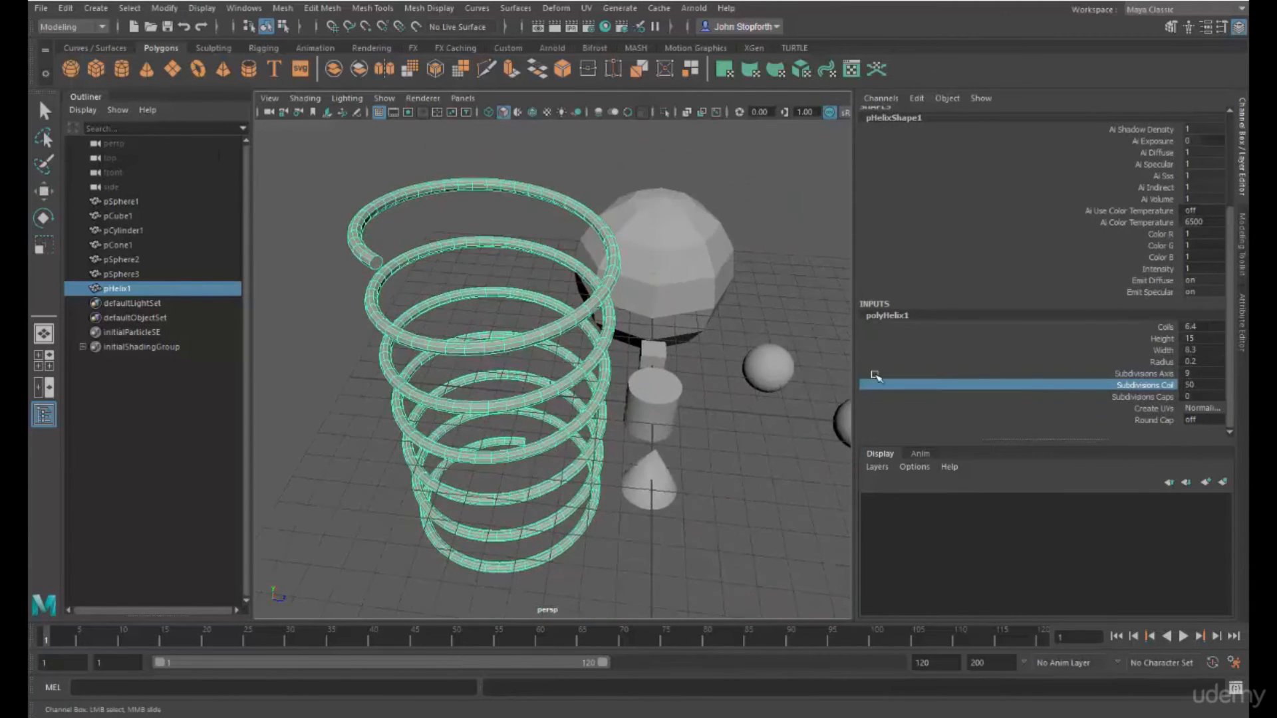
click(1197, 385)
text(20)
key(Return)
alt+drag(525, 372, 552, 349)
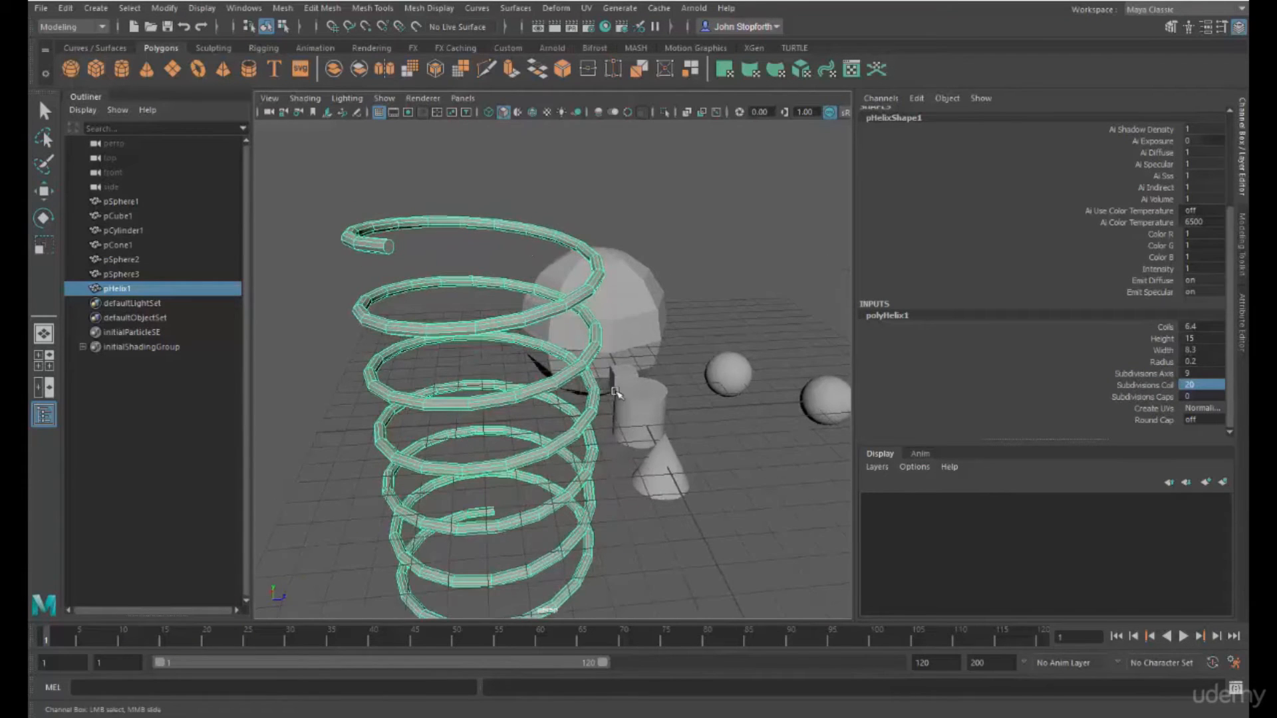
alt+middle_drag(617, 394, 620, 347)
Set the helix's Subdivisions Caps to 1 and inspect its end cap
click(1159, 398)
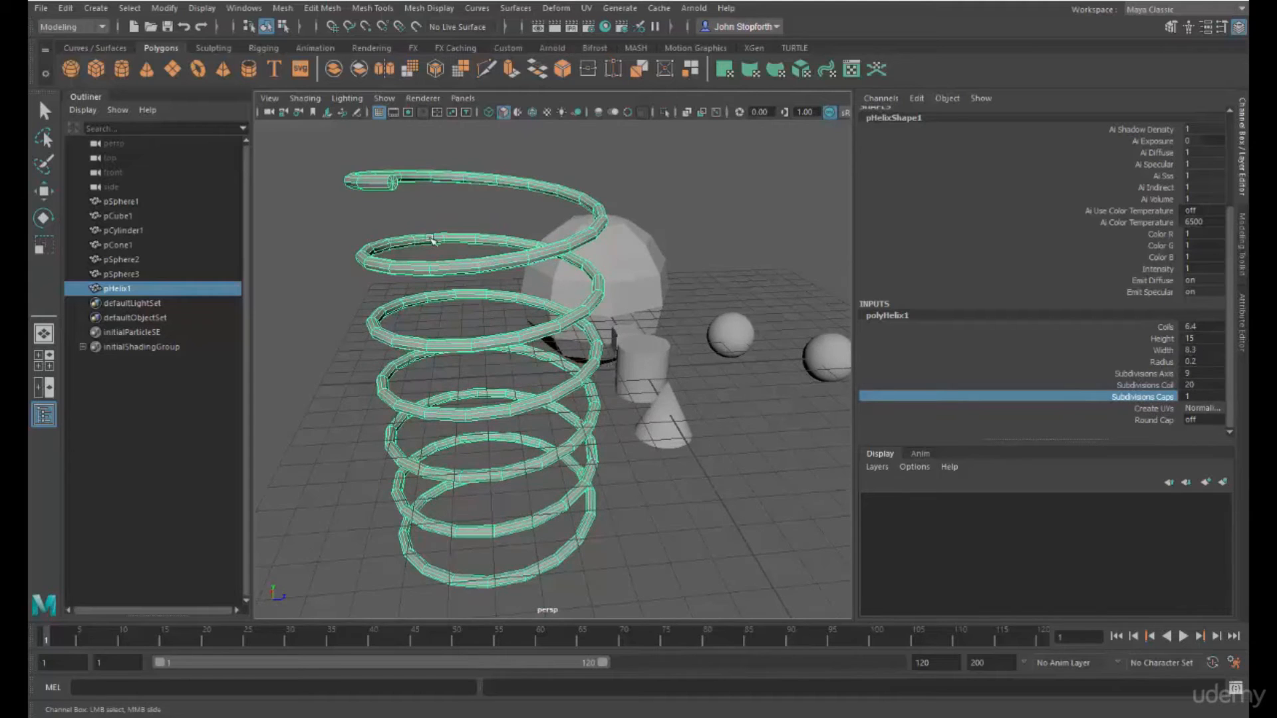
alt+drag(762, 449, 628, 416)
alt+drag(477, 306, 521, 322)
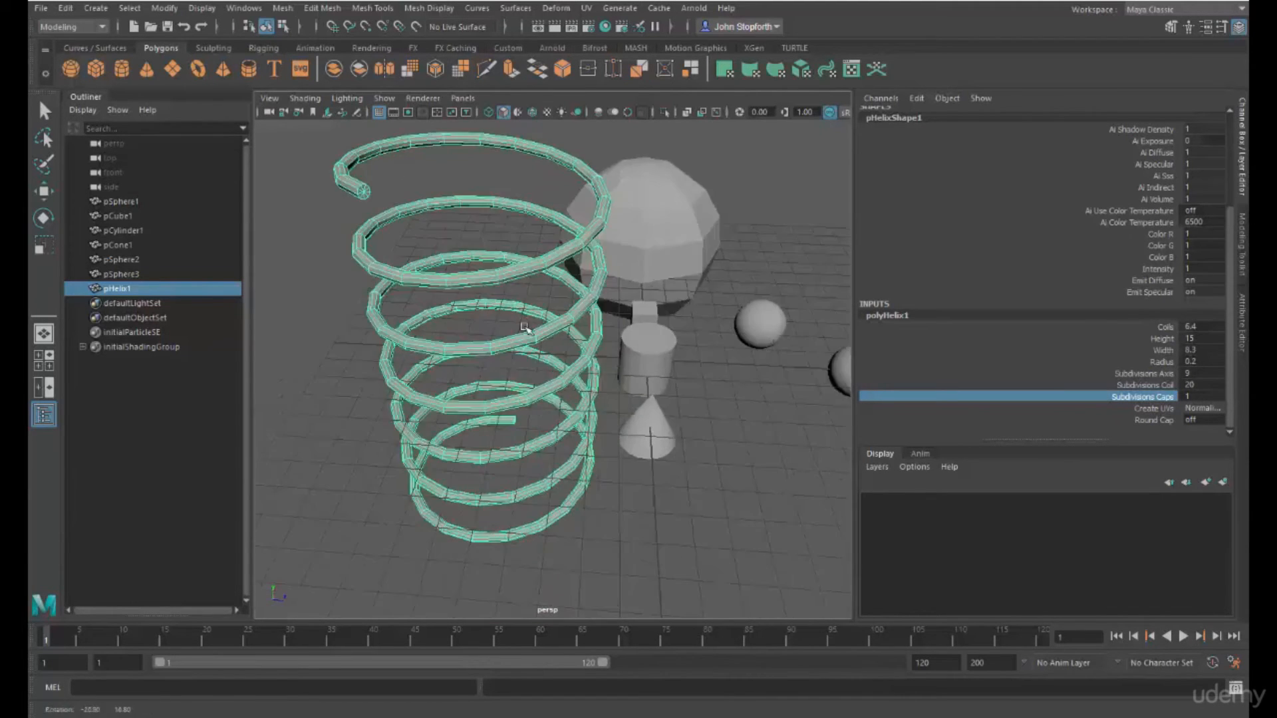
alt+drag(530, 407, 473, 449)
Move the helix along Z to about -8.6 and frame it in the perspective view
key(w)
scroll(1071, 359, up, 5)
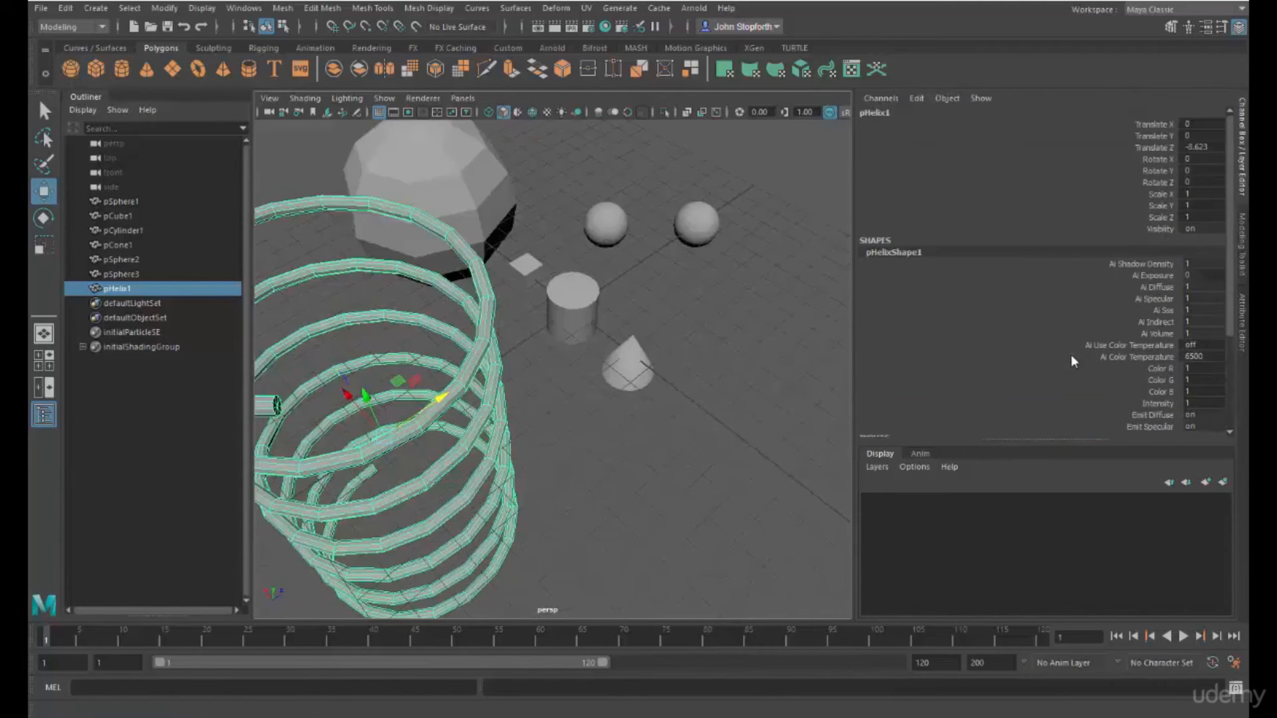
key(f)
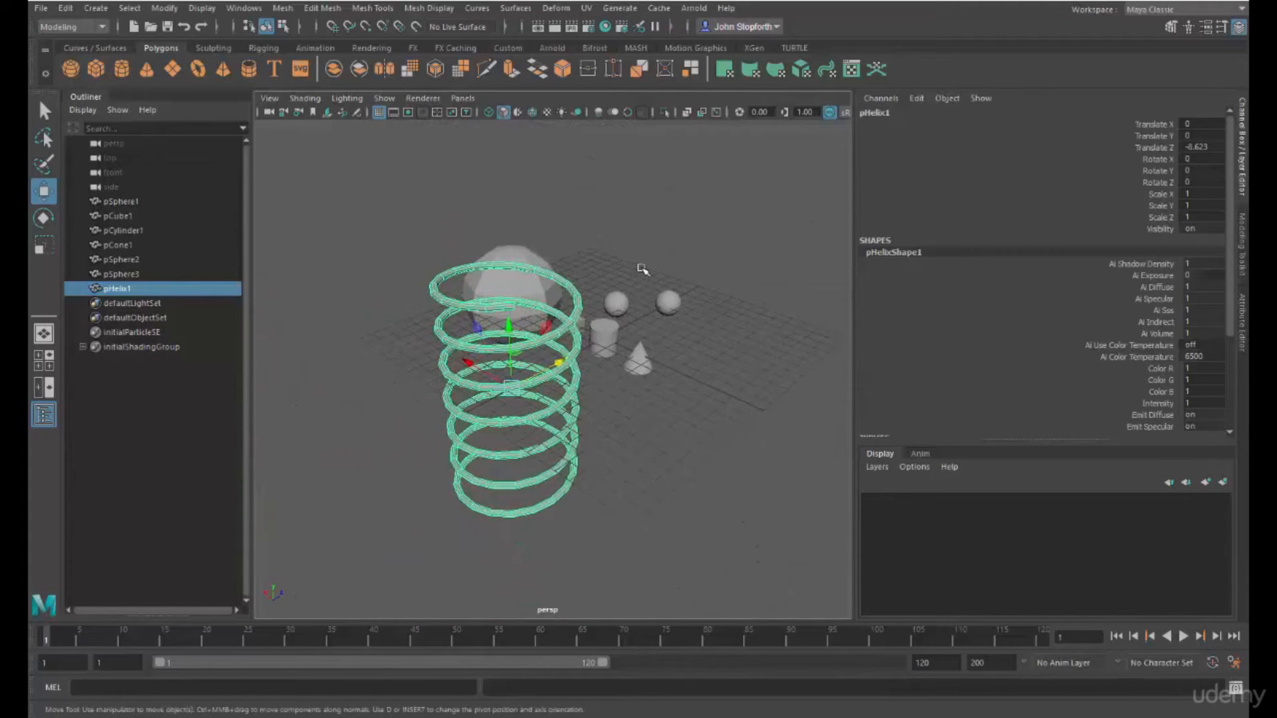
scroll(934, 341, down, 3)
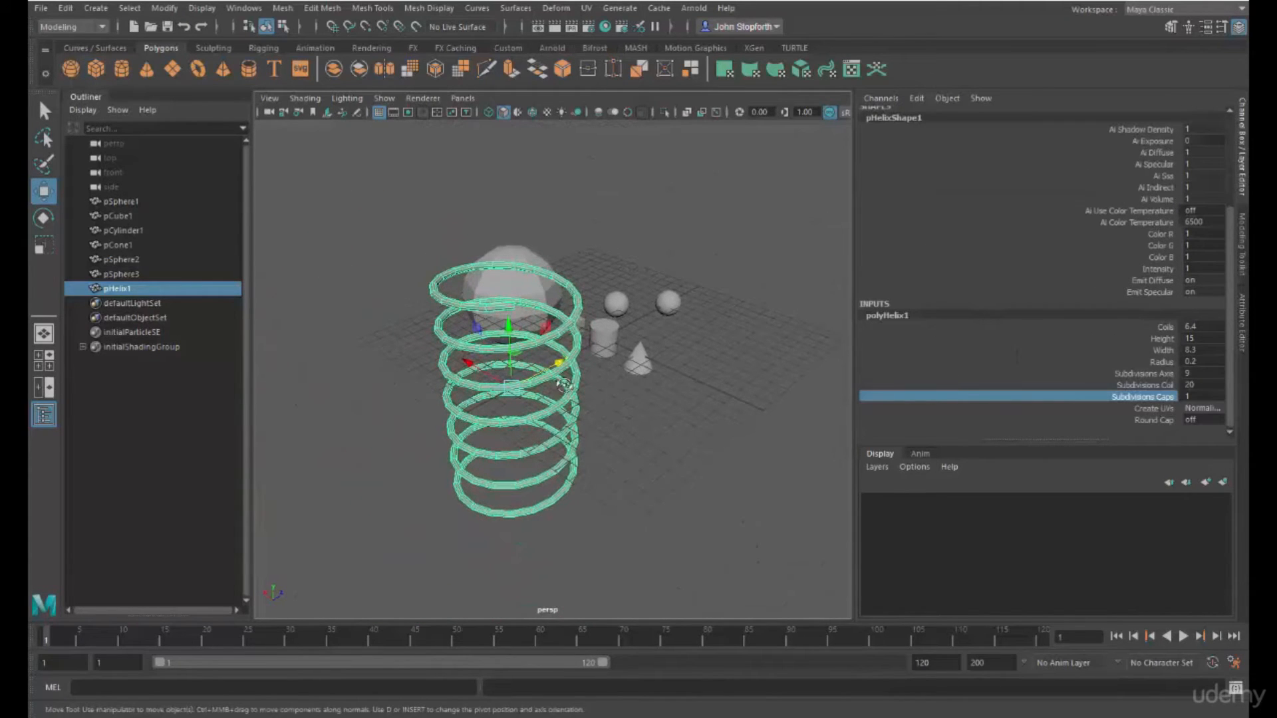
Show the Hypergraph beside the perspective view and graph the input and output connections of pHelix1
alt+drag(557, 387, 606, 400)
alt+drag(625, 358, 288, 226)
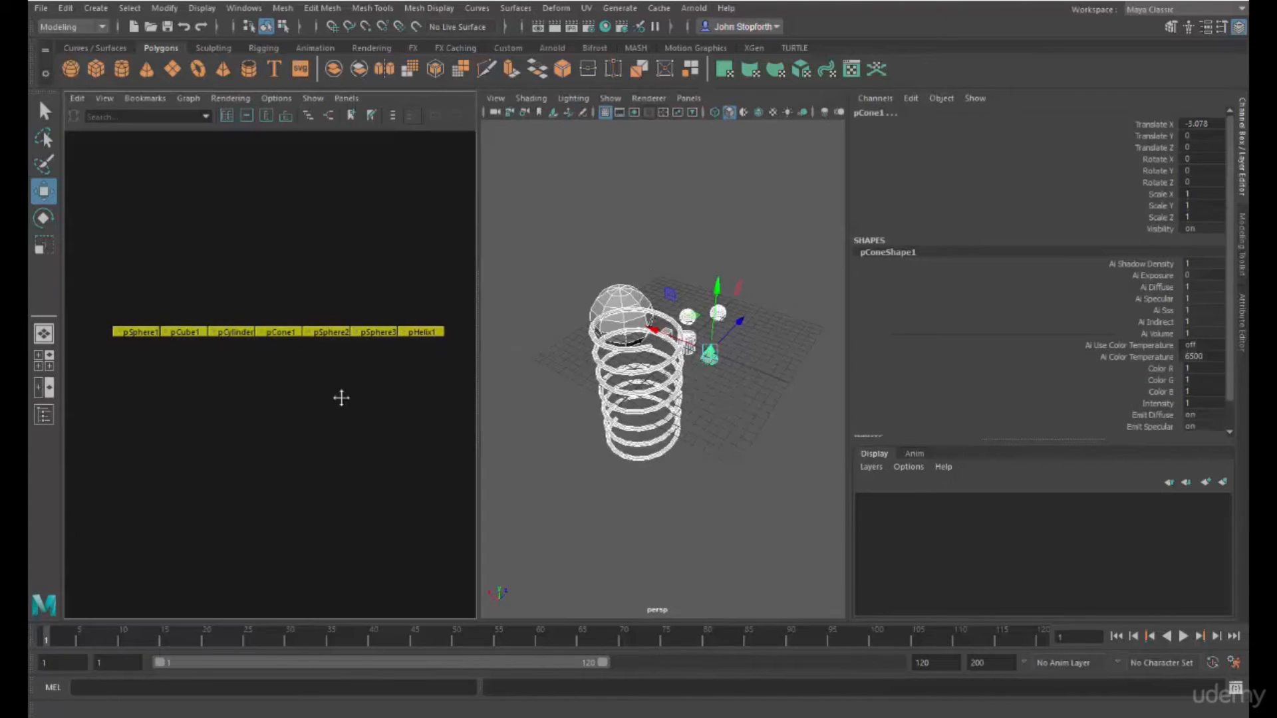
click(600, 513)
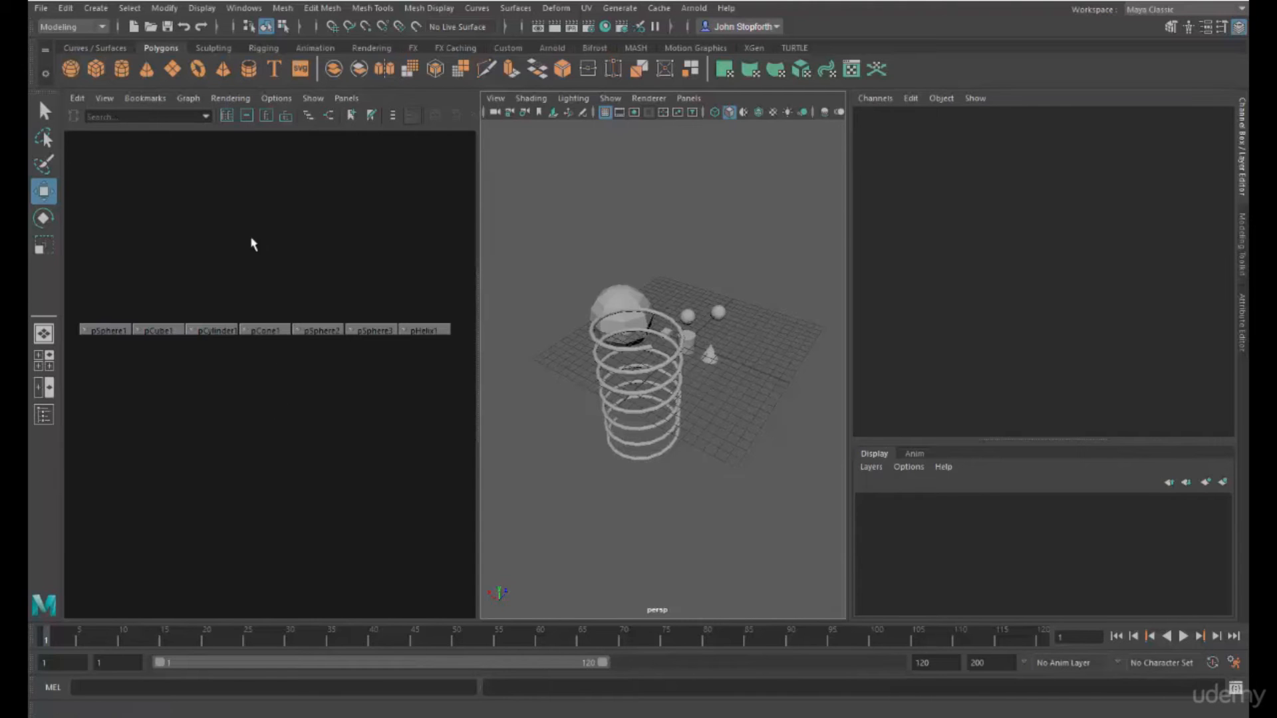
click(425, 330)
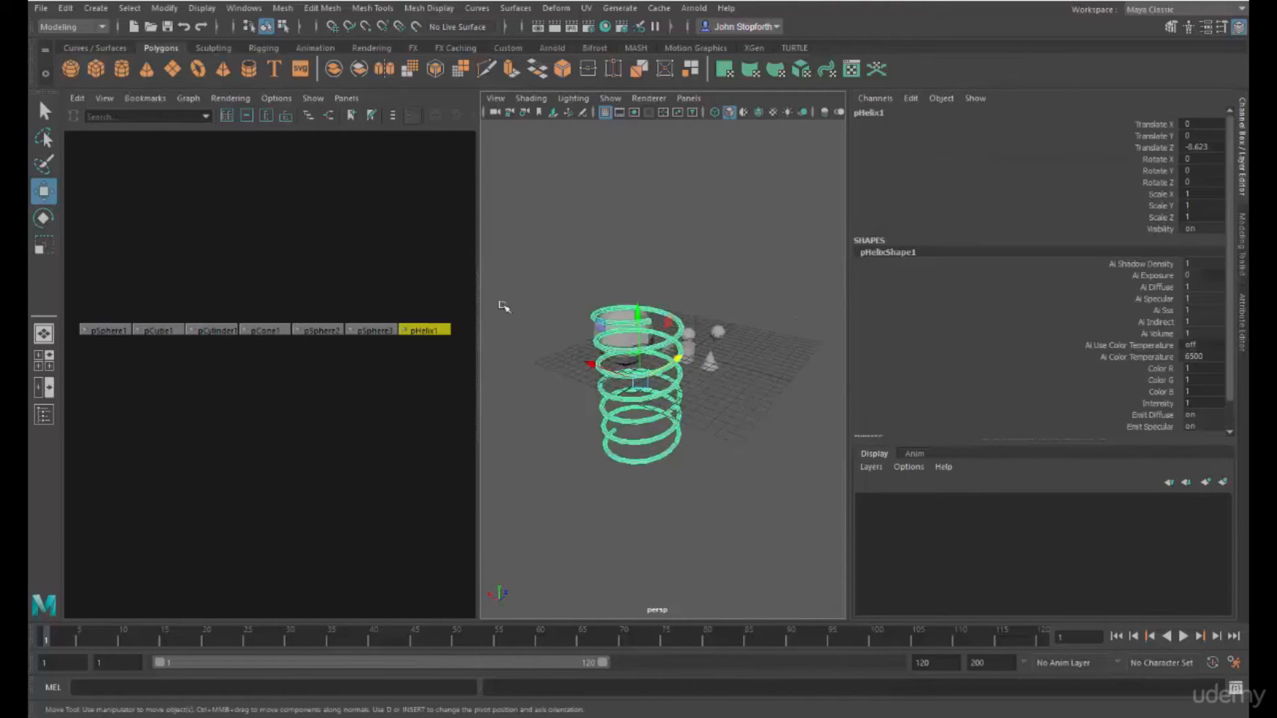
alt+drag(715, 365, 667, 408)
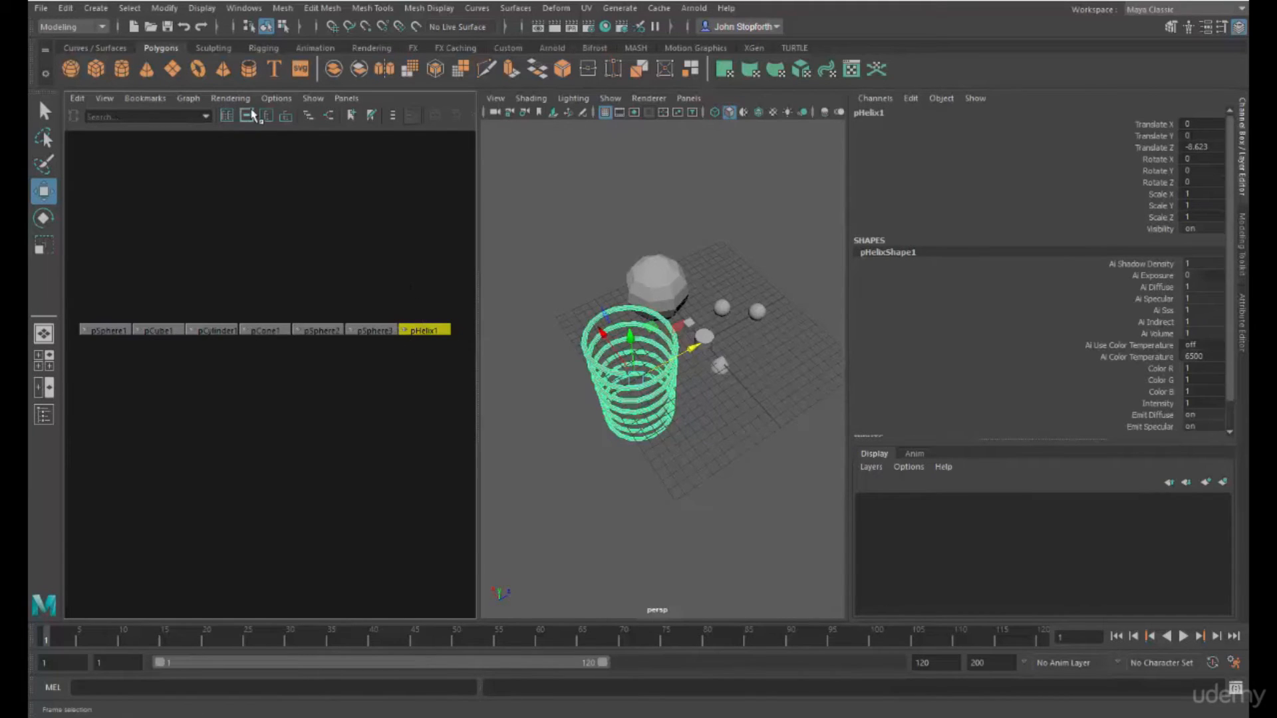
click(331, 117)
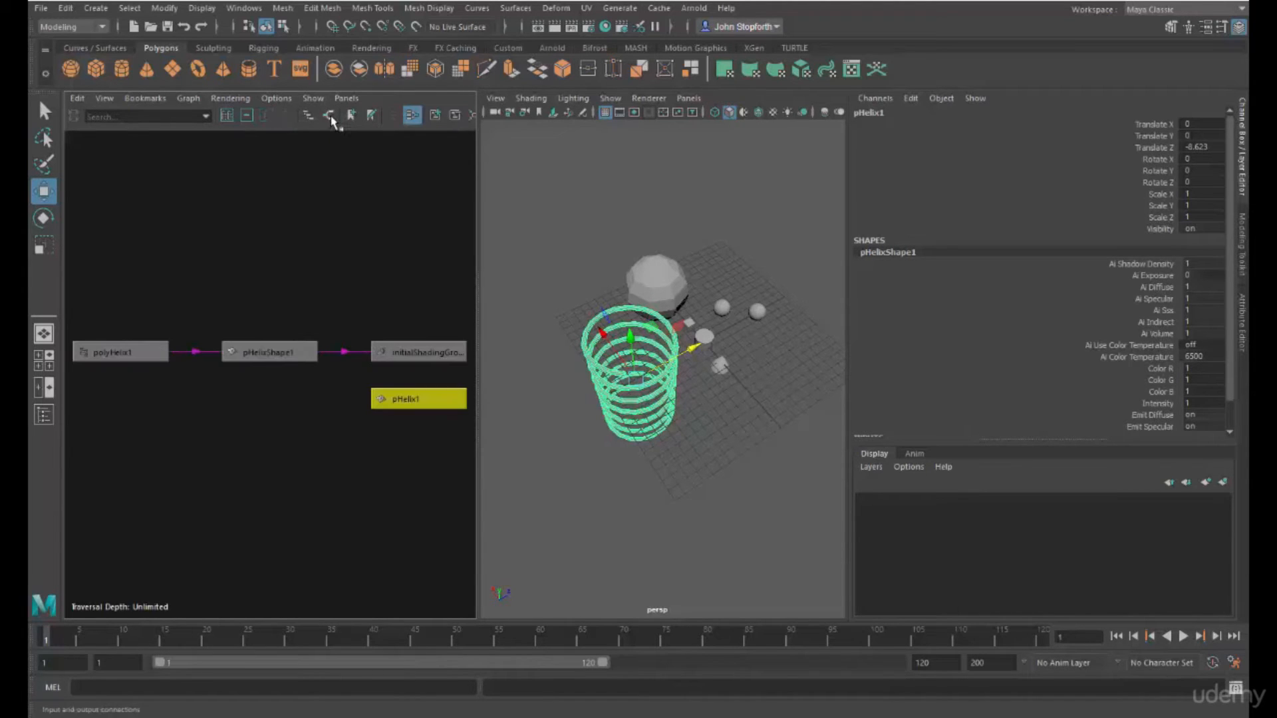
Spread the initialShadingGroup, pHelixShape1 and polyHelix1 nodes apart in the Hypergraph to expose their connections
alt+middle_drag(362, 412, 354, 350)
alt+right_drag(353, 350, 284, 372)
alt+middle_drag(286, 381, 275, 427)
drag(347, 364, 379, 286)
drag(252, 360, 251, 260)
drag(137, 365, 115, 318)
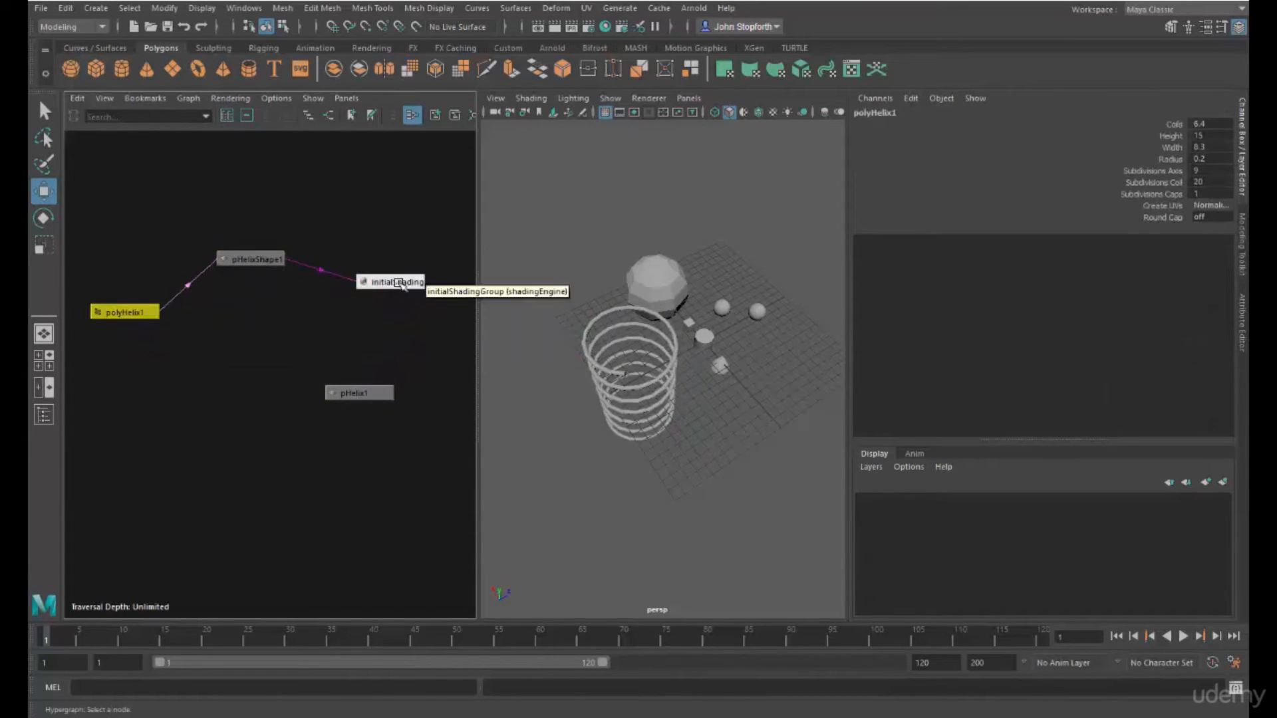
drag(406, 282, 392, 338)
alt+middle_drag(265, 286, 258, 351)
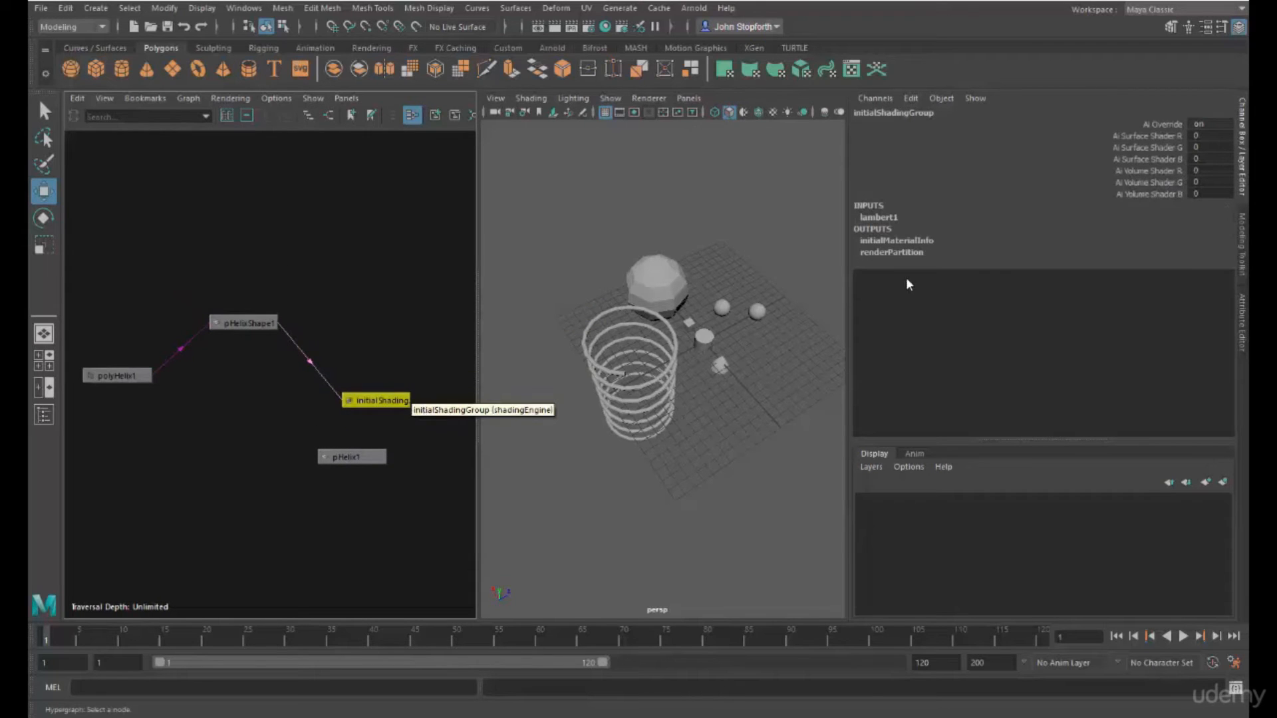
Examine the attributes of initialShadingGroup and its lambert1 material in the Attribute Editor
click(1243, 338)
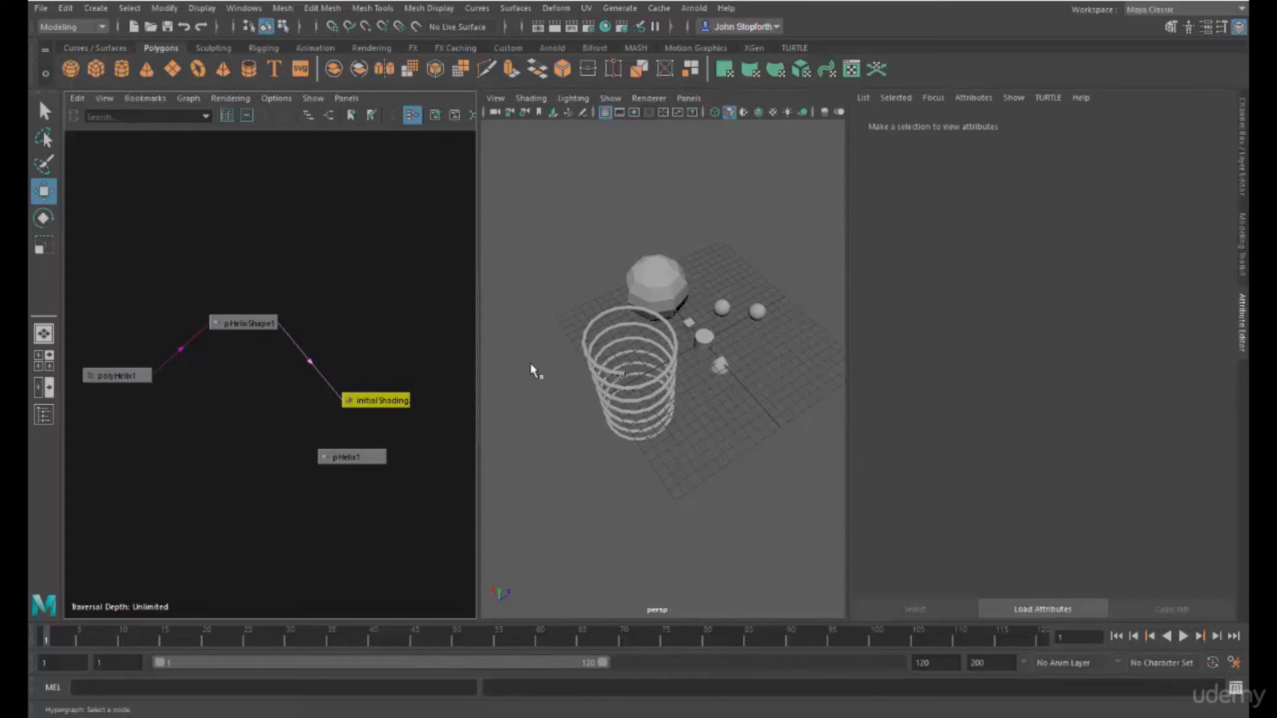
mouse_move(376, 403)
mouse_down()
mouse_move(433, 367)
mouse_move(401, 370)
mouse_move(377, 403)
mouse_up()
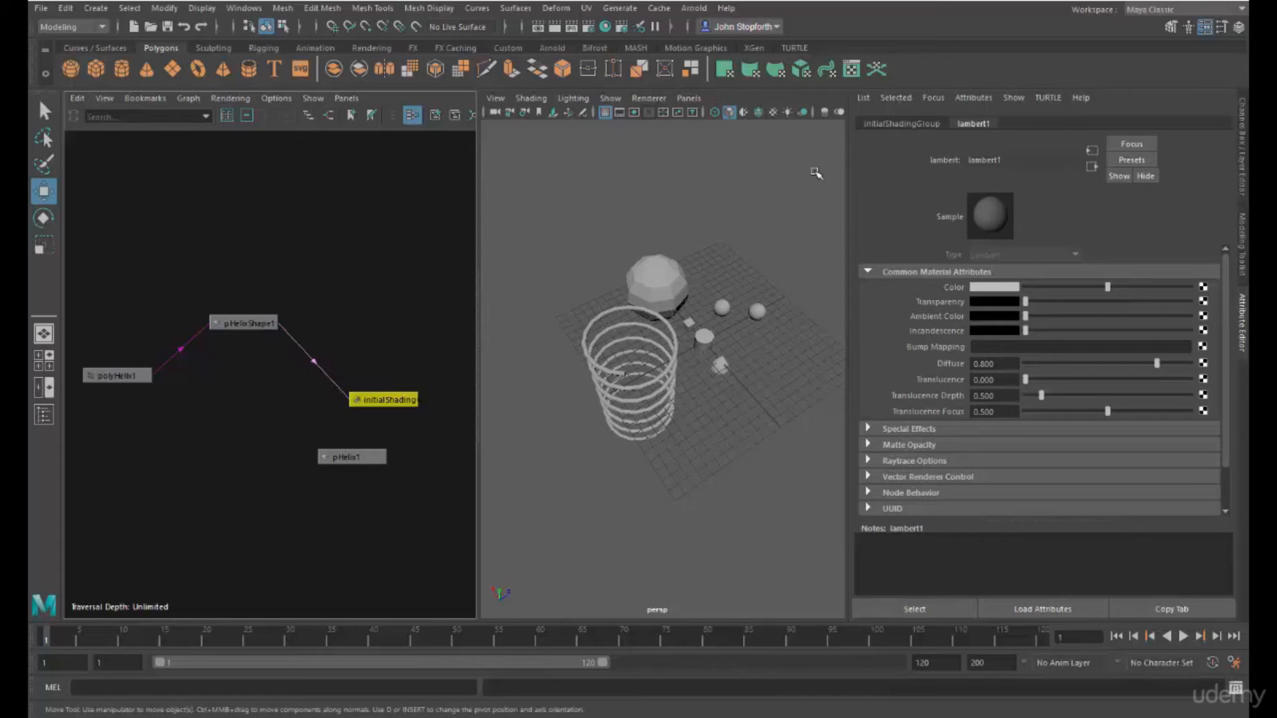
click(903, 125)
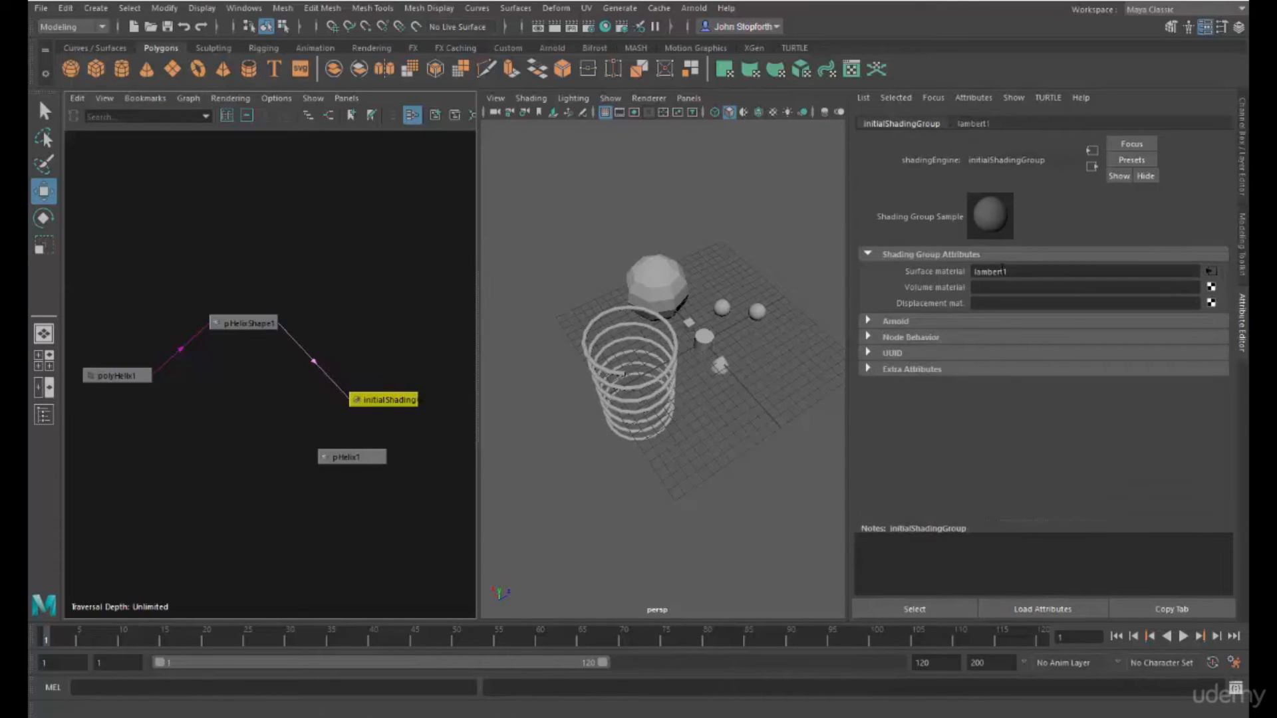
click(976, 125)
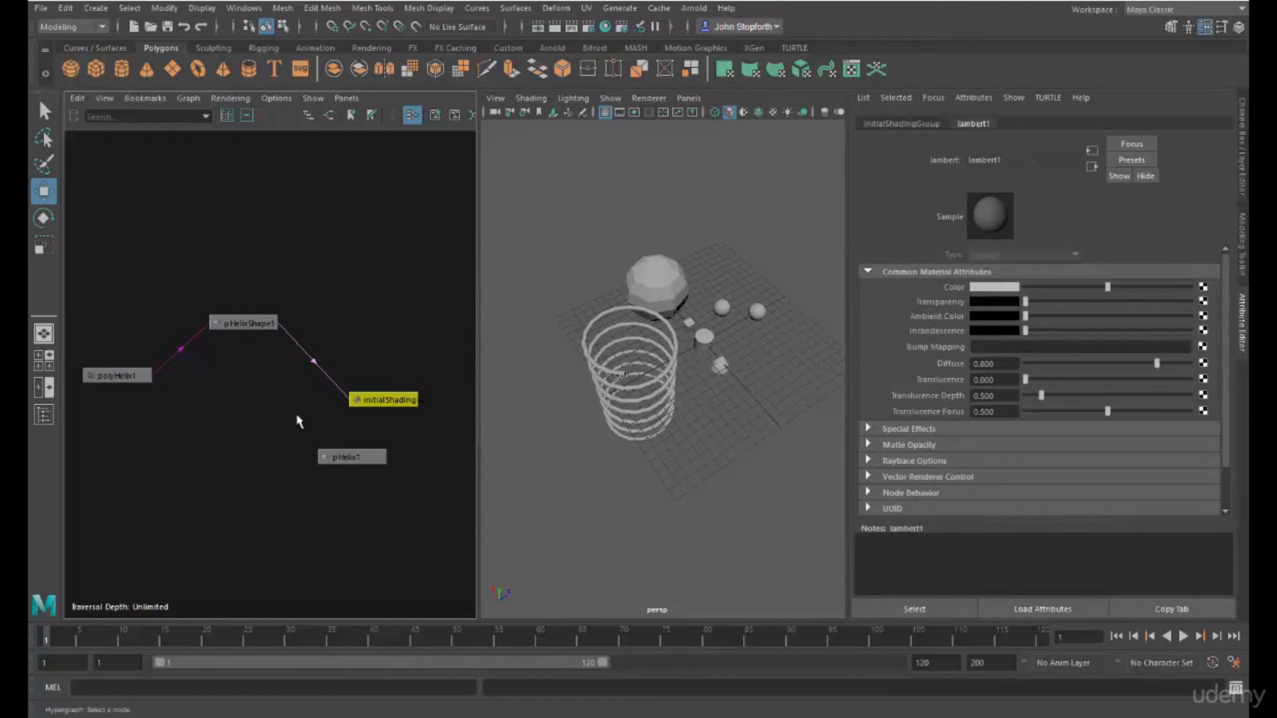
Graph the connections of the helix, the large sphere and pSphere2 together, and move their shared initialShadingGroup node clear of the others
click(620, 308)
shift+click(665, 266)
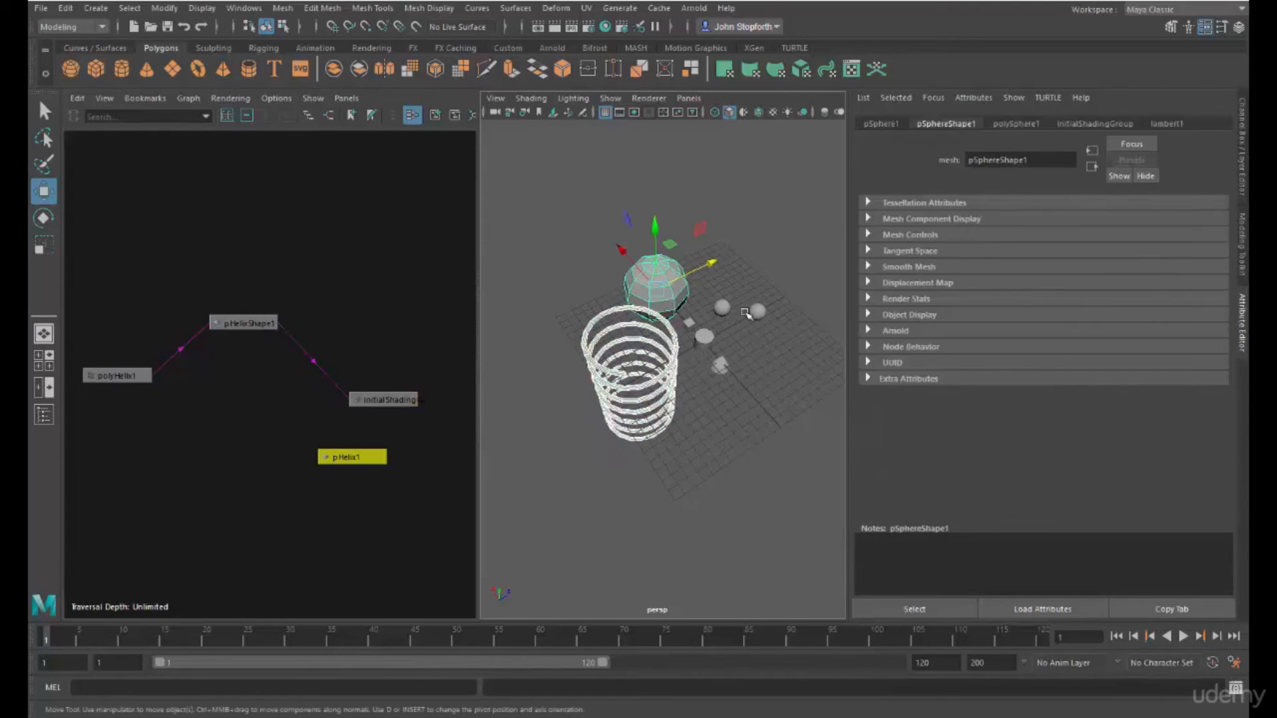
click(724, 309)
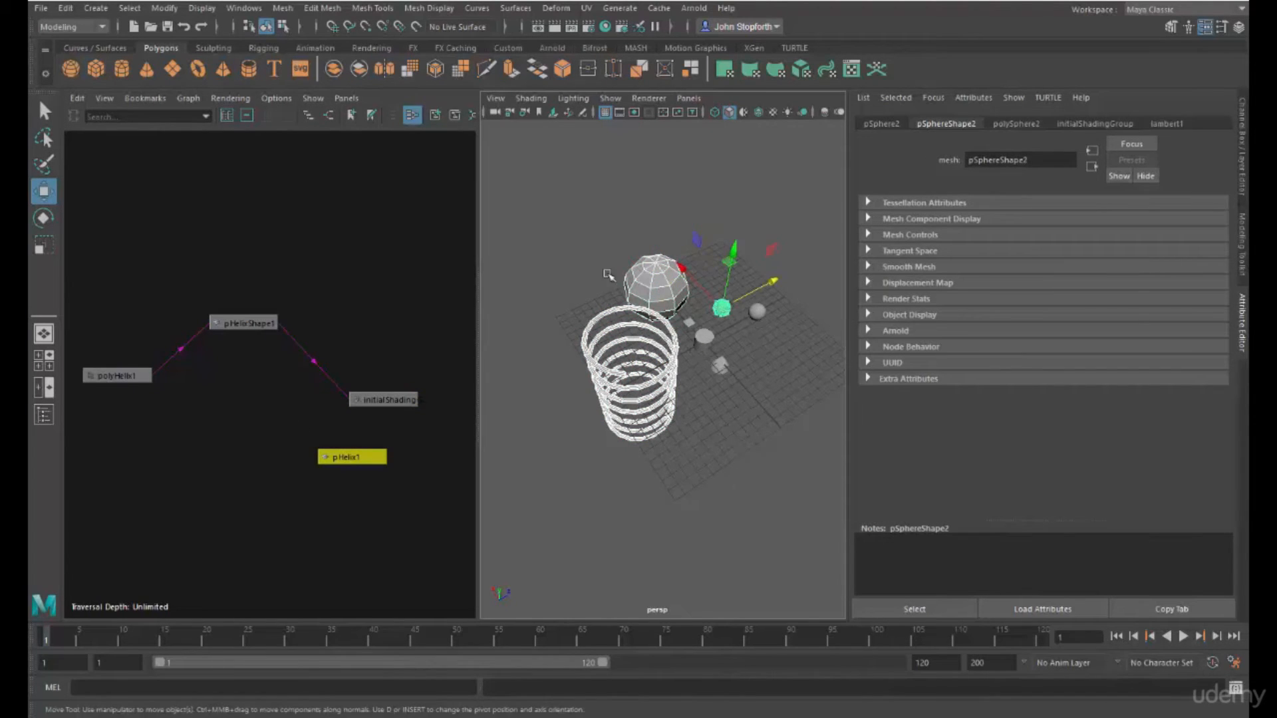
click(329, 116)
drag(412, 316, 423, 245)
drag(407, 338, 456, 260)
key(a)
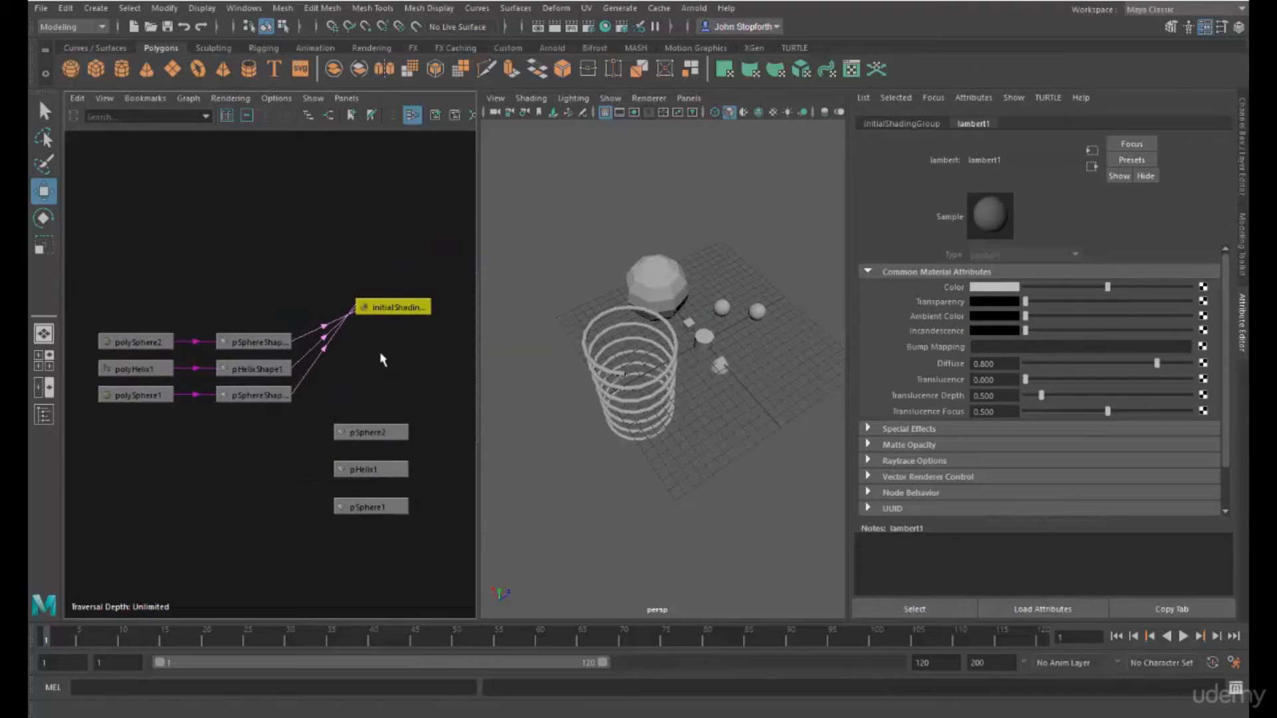
scroll(298, 354, up, 1)
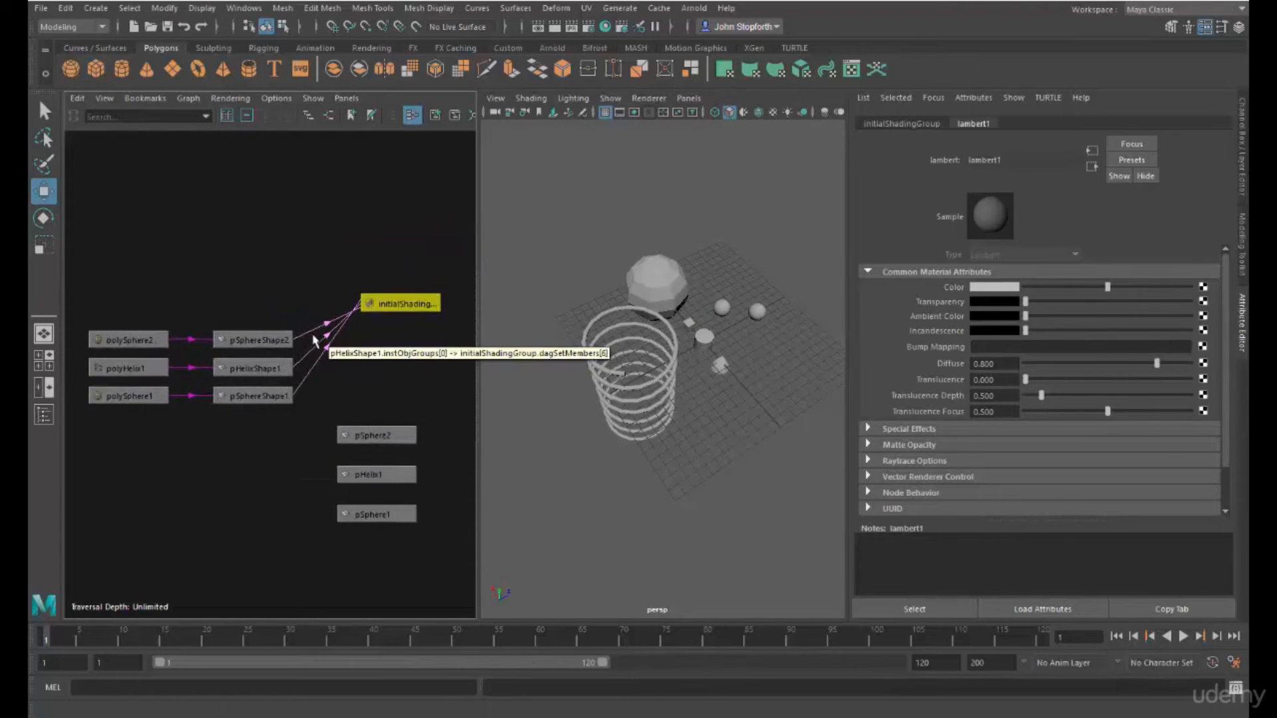
Graph only the helix's input and output connections and move the pHelixShape1 node above the others
click(585, 349)
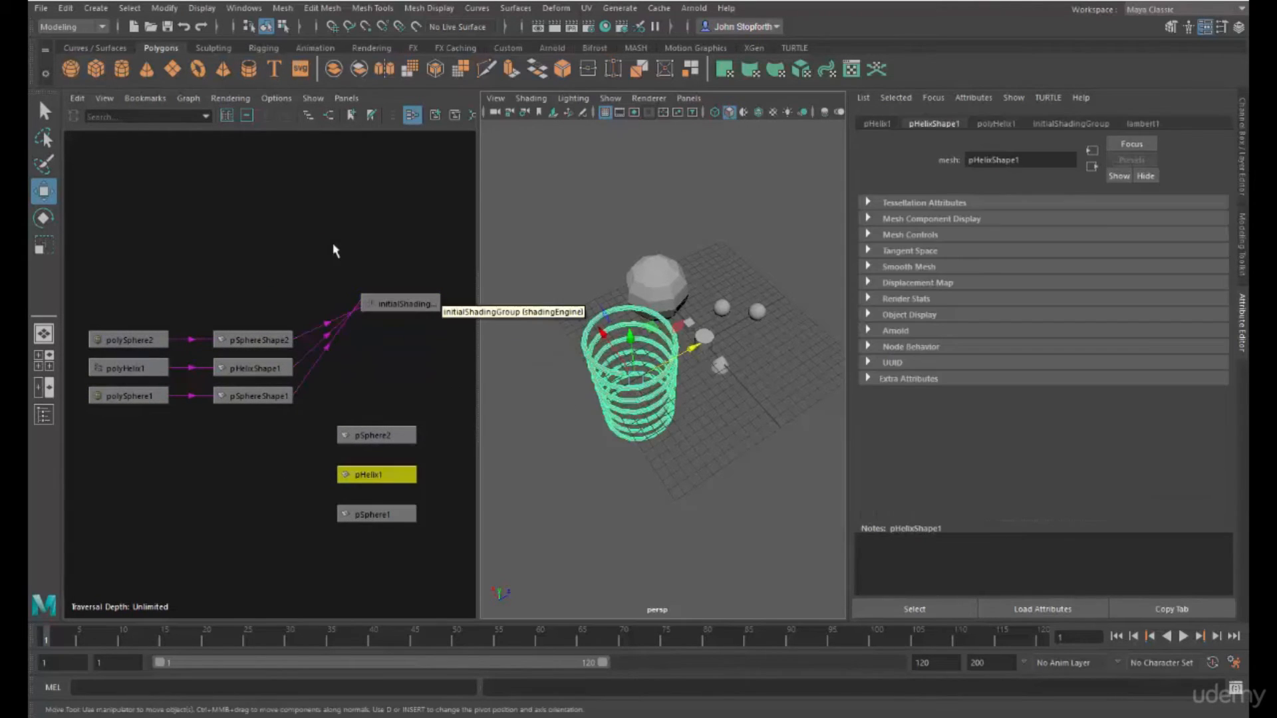
click(334, 114)
click(280, 322)
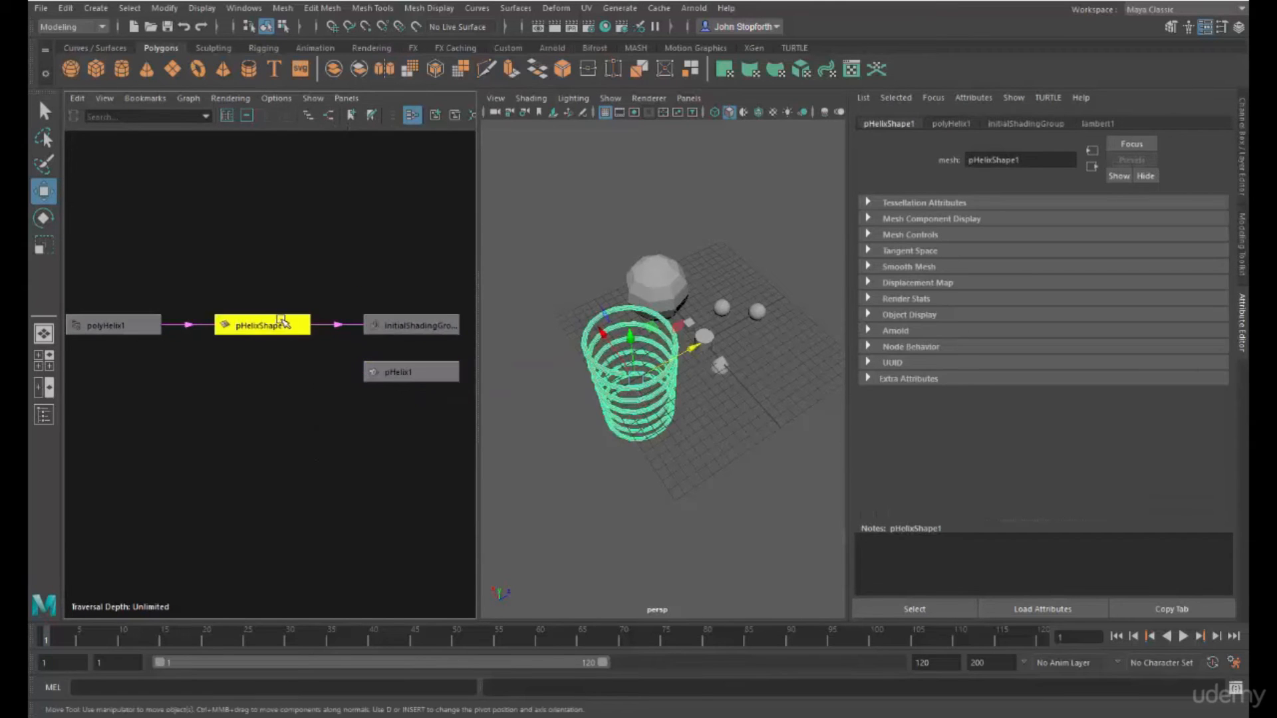
drag(266, 326, 288, 235)
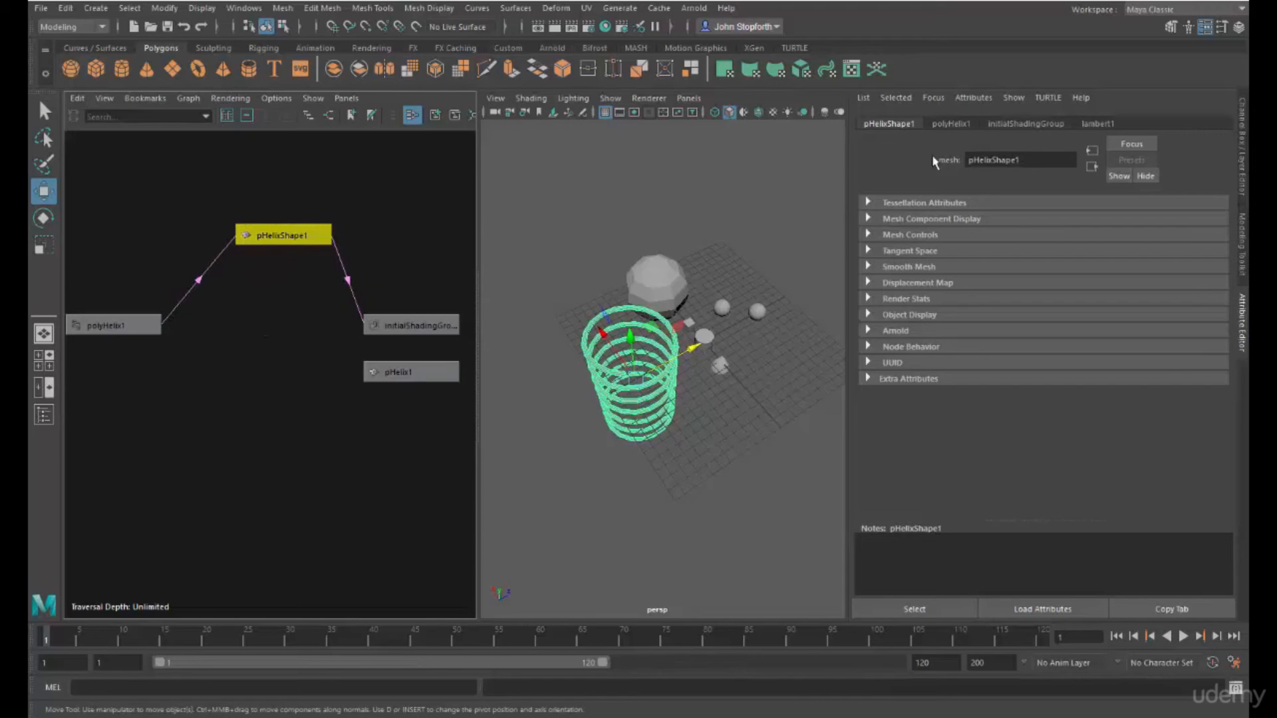
Expand pHelixShape1's attribute sections from Tessellation Attributes through Mesh Controls and Tangent Space to Smooth Mesh
click(923, 203)
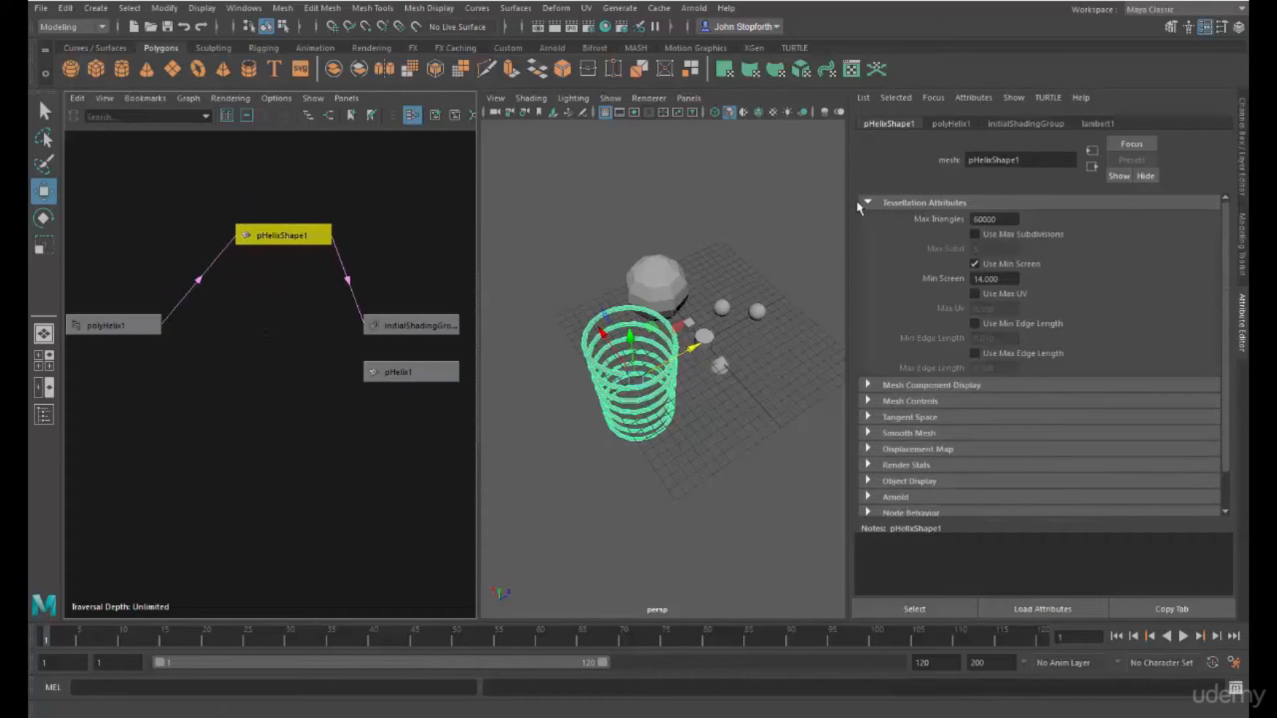
click(945, 385)
scroll(1029, 390, down, 10)
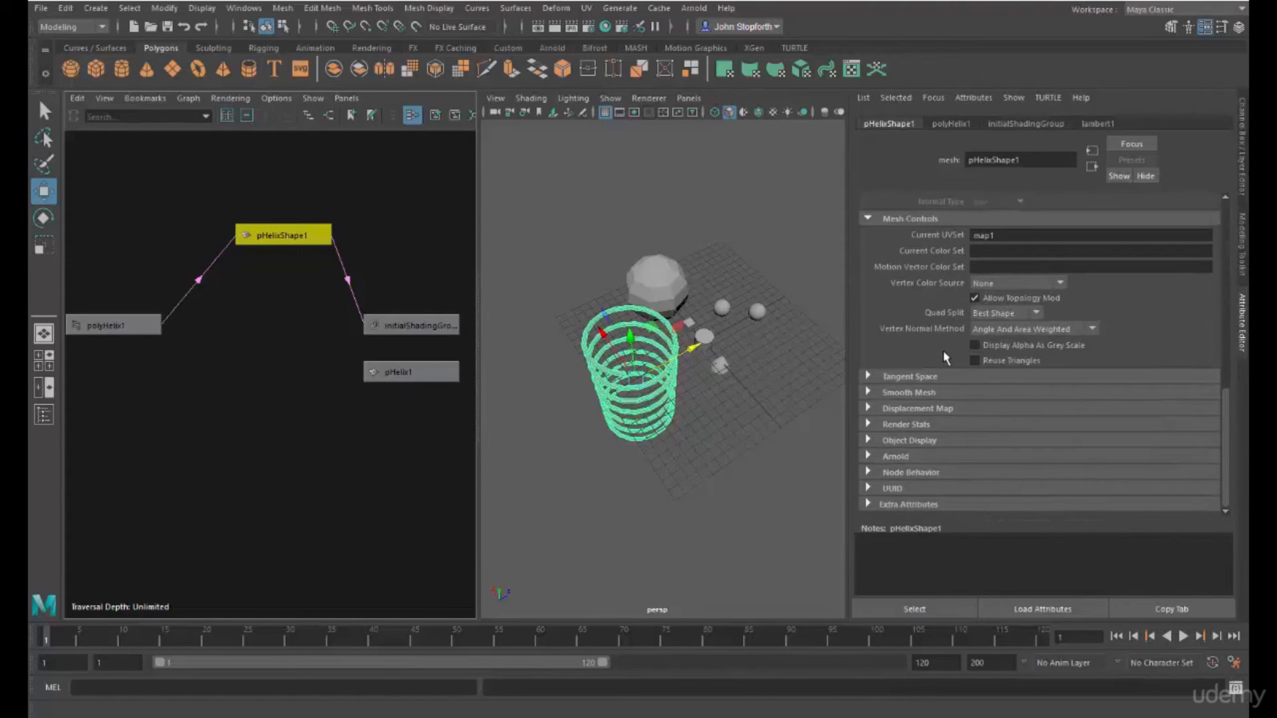
click(929, 376)
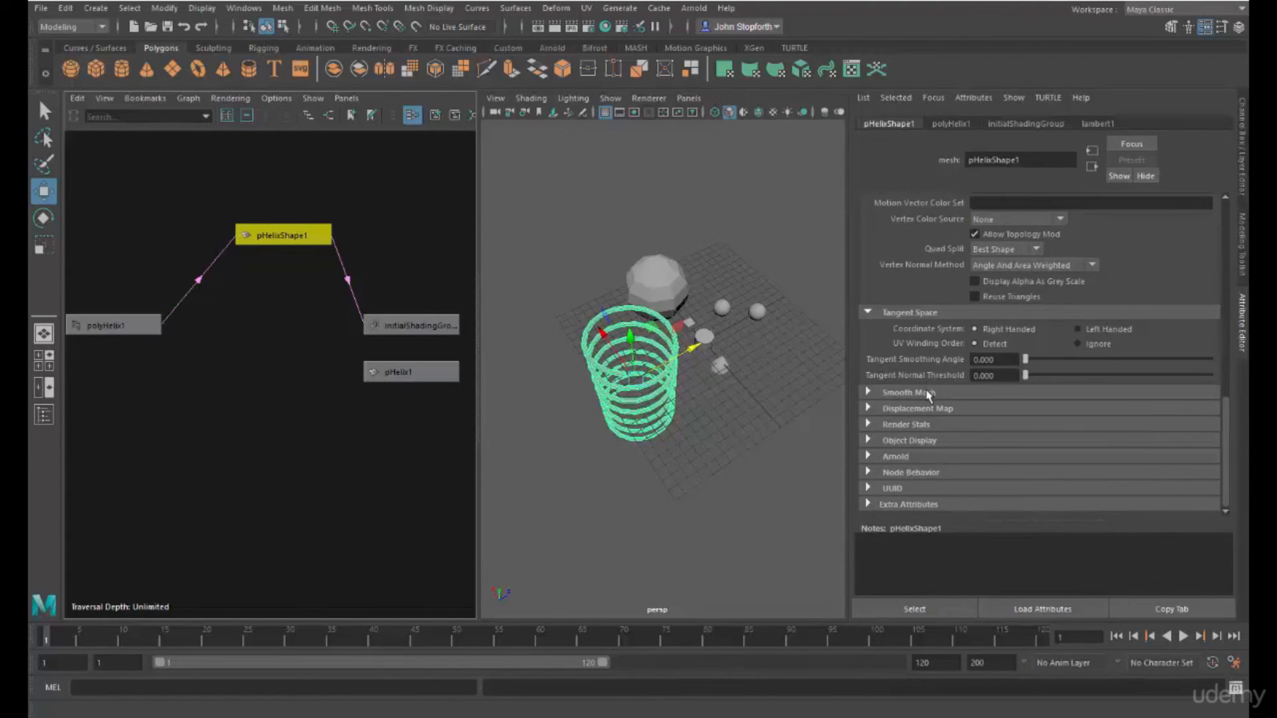
click(928, 393)
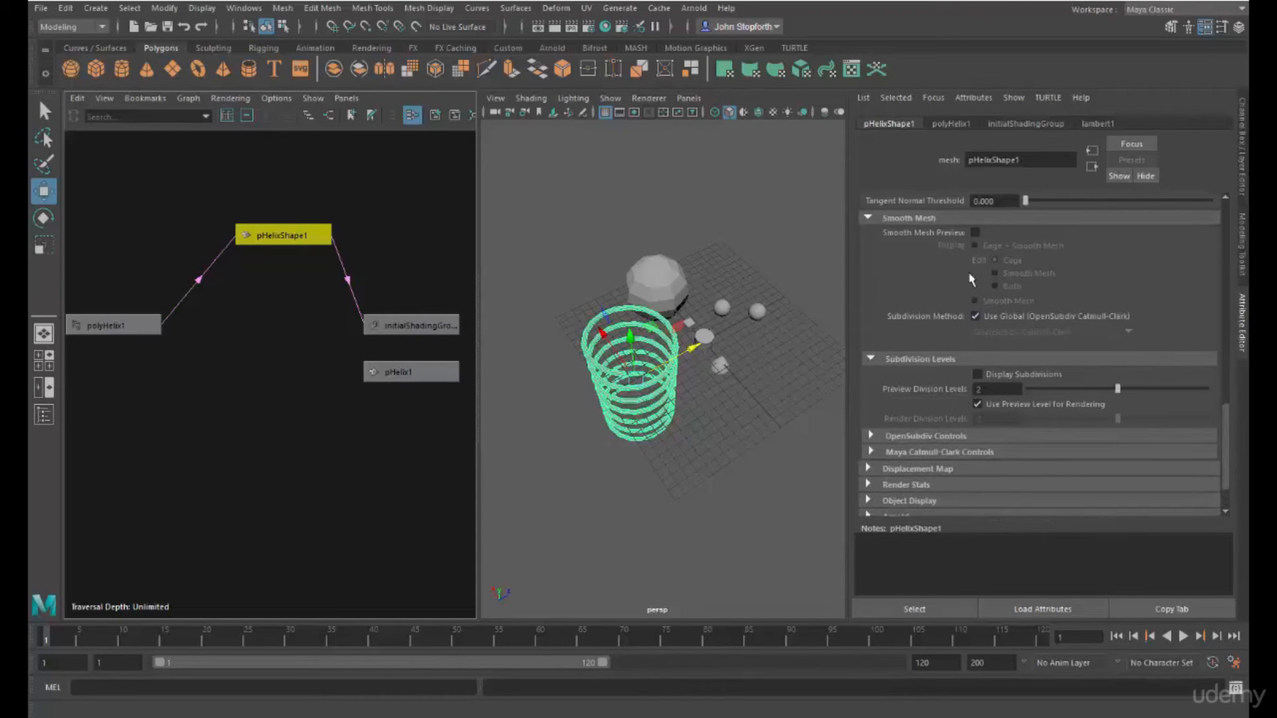
Enable Smooth Mesh Preview on the helix, inspect the smoothed coils up close, and disable the preview again
click(975, 233)
alt+drag(652, 444, 616, 373)
alt+right_drag(615, 373, 672, 379)
alt+middle_drag(611, 319, 626, 389)
alt+drag(625, 390, 703, 355)
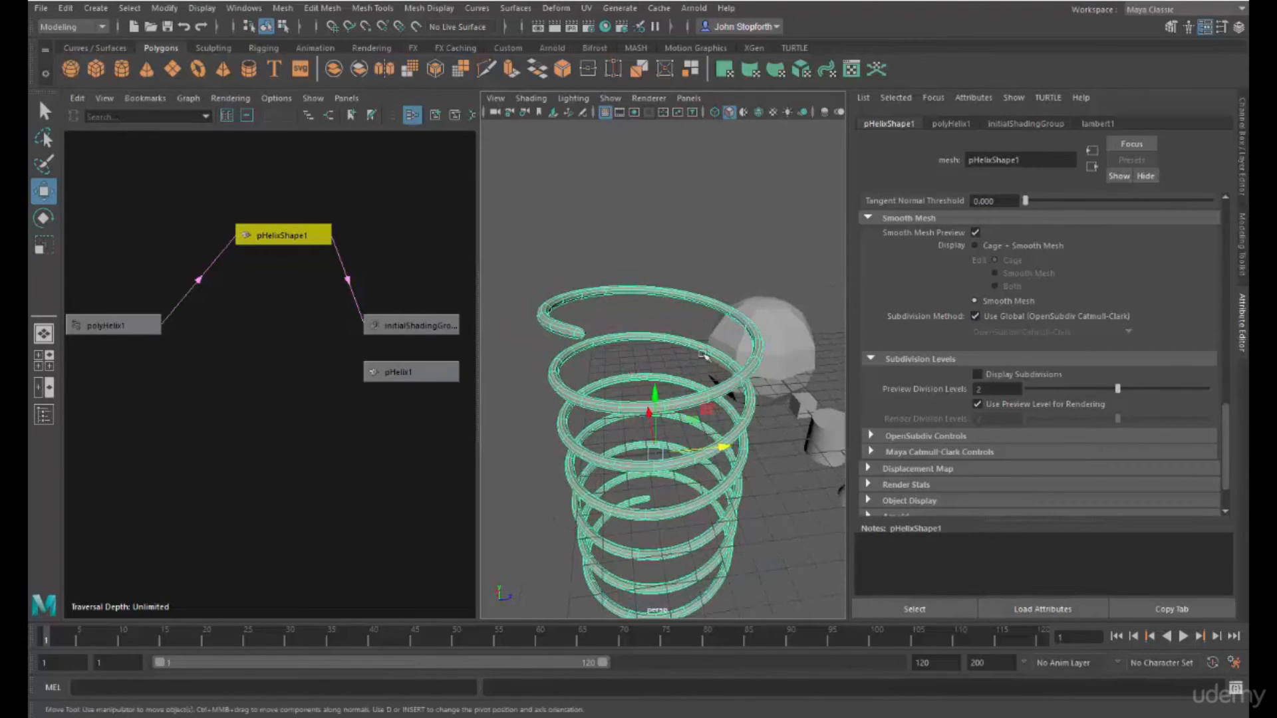
click(976, 234)
alt+drag(585, 372, 620, 364)
Compare the helix's Cage + Smooth Mesh and Smooth Mesh preview displays, ending on Smooth Mesh
key(2)
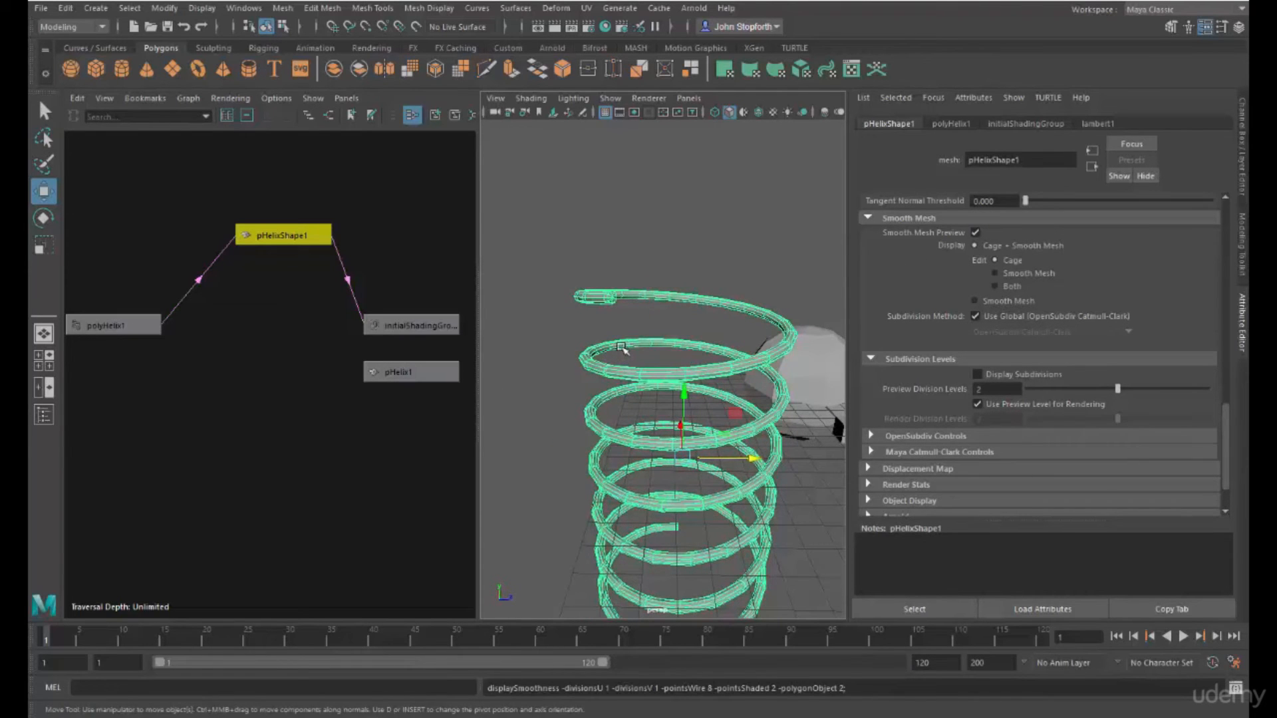
alt+drag(667, 353, 692, 306)
key(3)
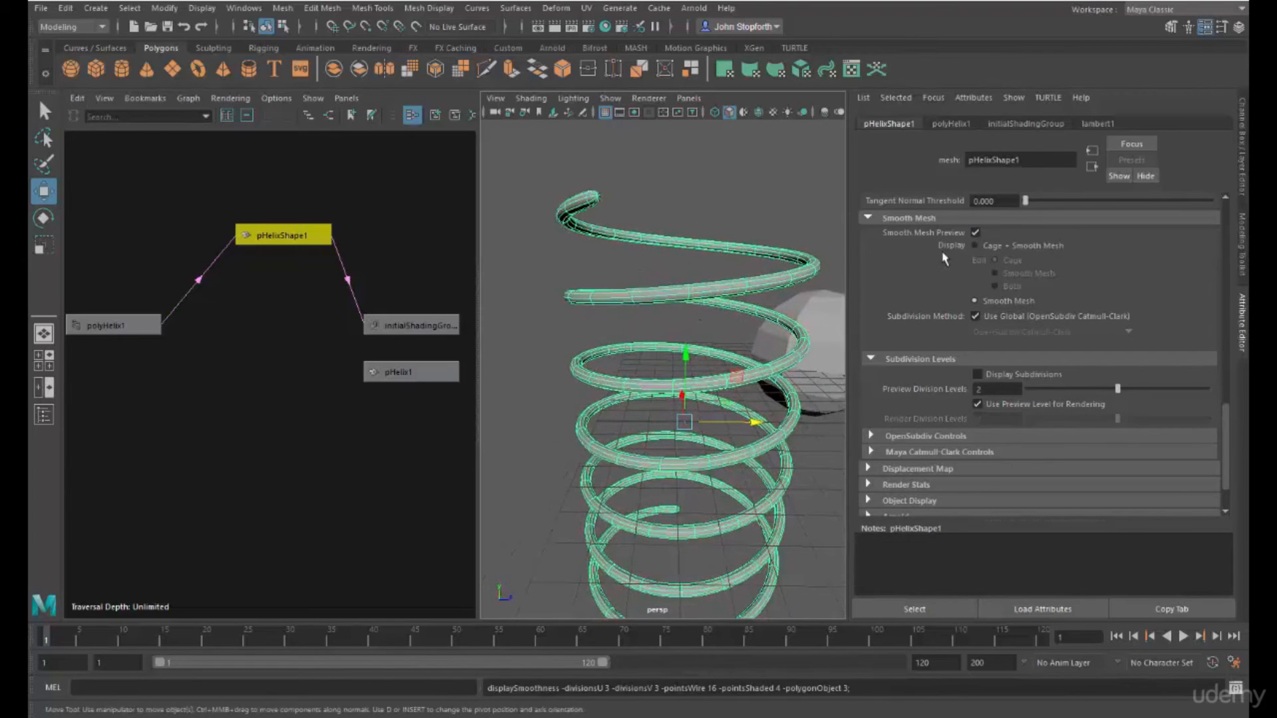
click(975, 245)
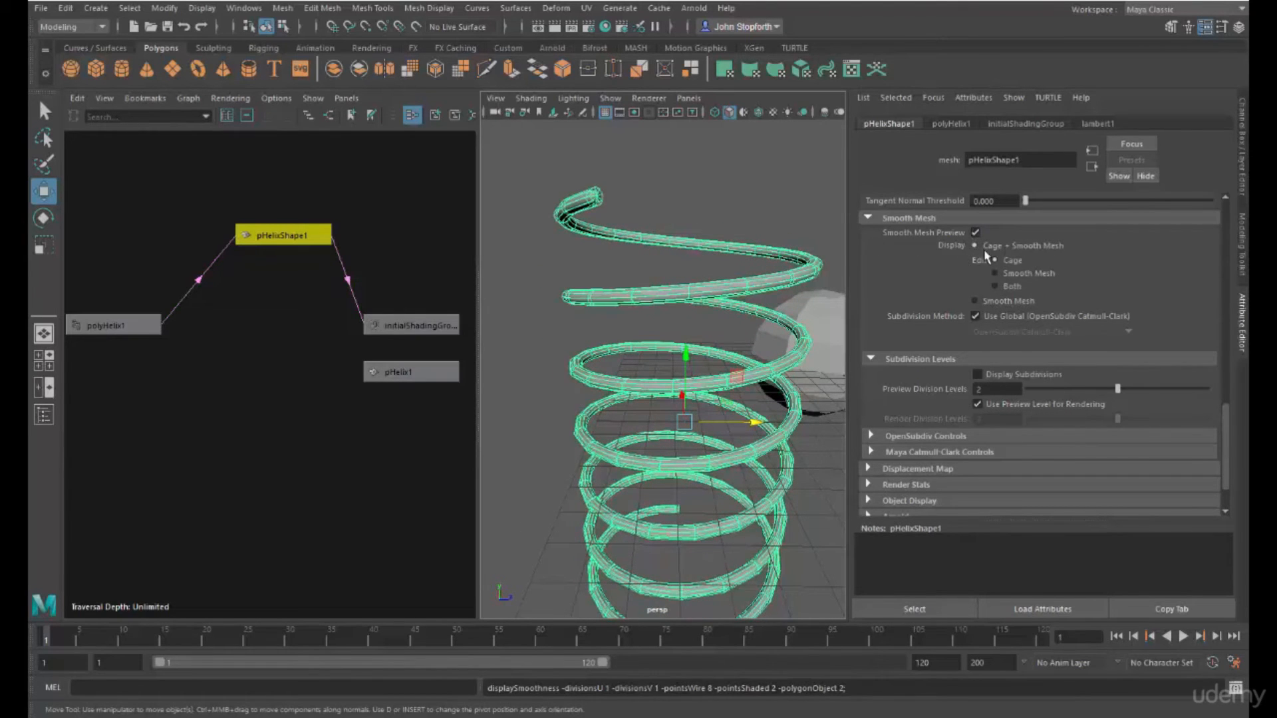
key(3)
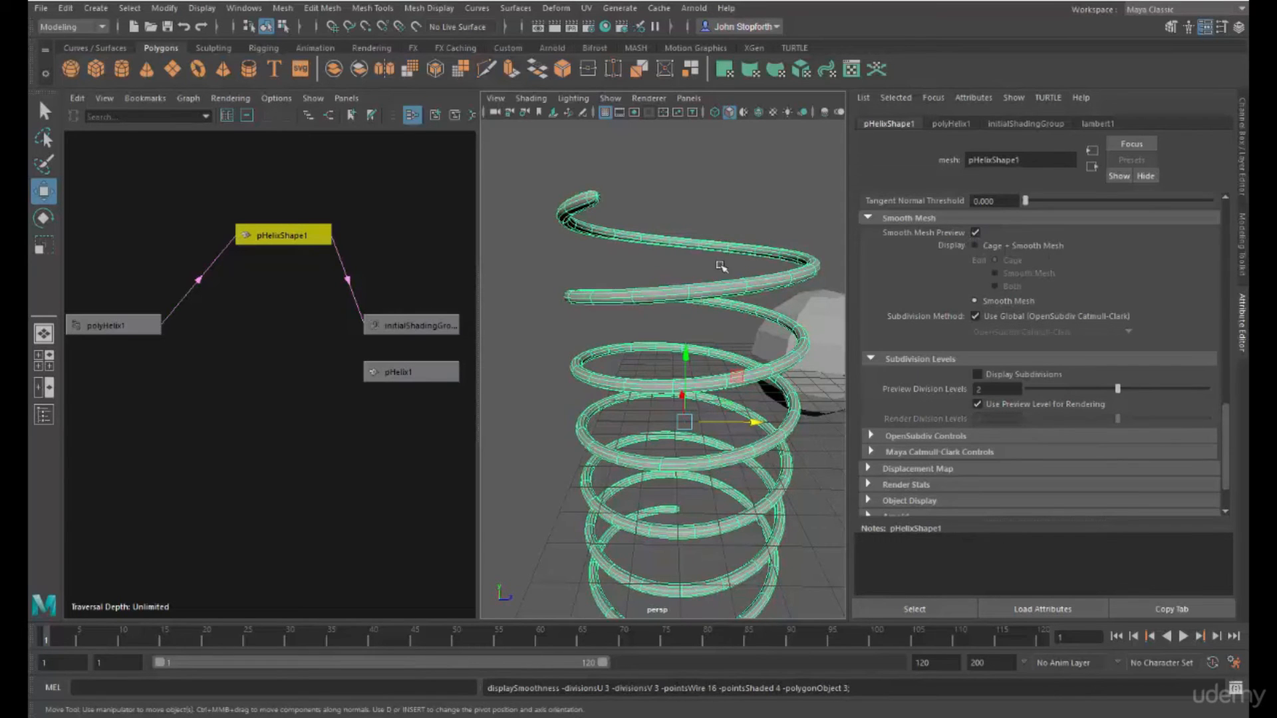
Turn off the helix's smooth mesh preview and briefly toggle the preview on and off for the small cube
key(1)
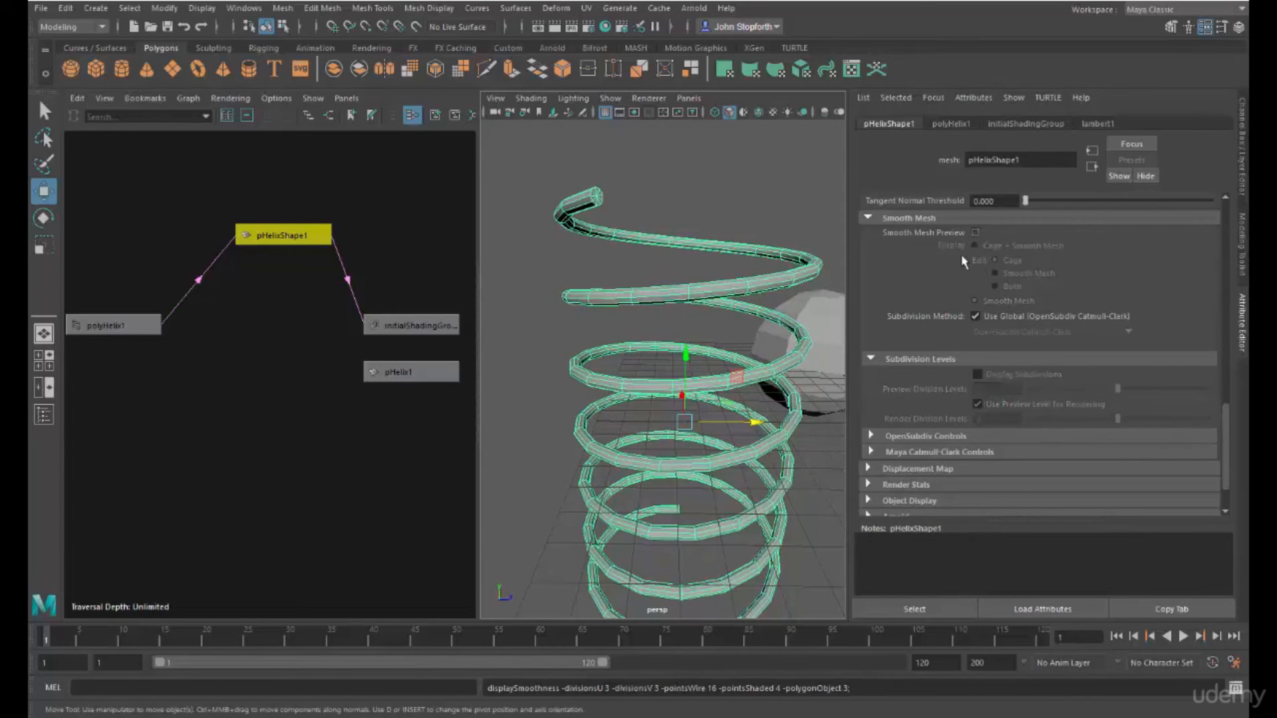
alt+drag(565, 334, 656, 335)
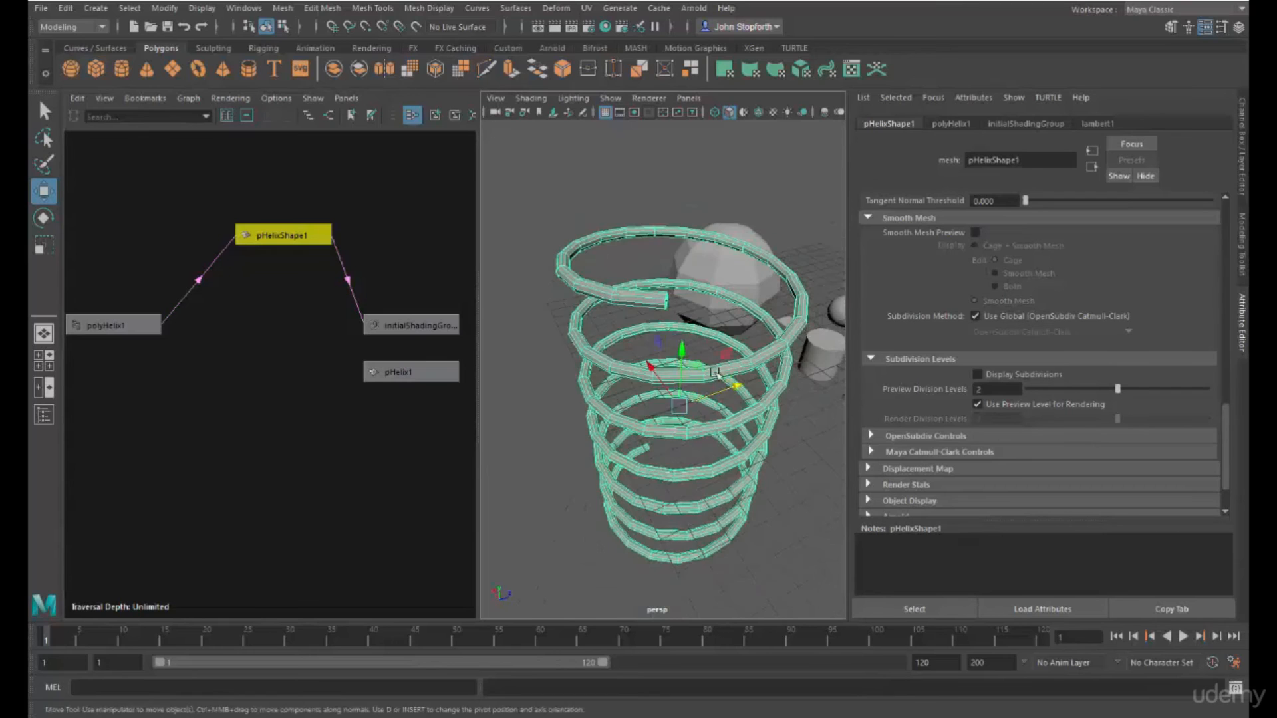
alt+middle_drag(824, 355, 717, 352)
alt+drag(717, 351, 617, 397)
click(727, 327)
key(3)
key(1)
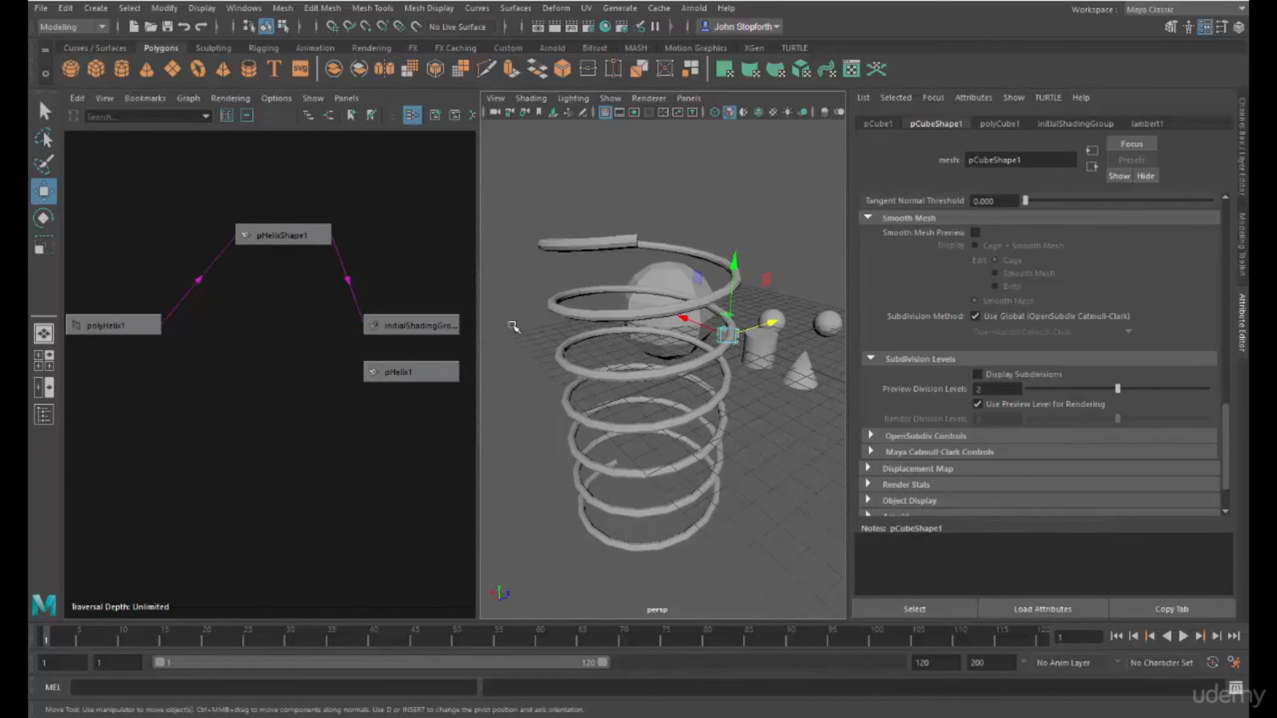
Shift the polyHelix1 node to the right and the pHelixShape1 node up and to the right in the graph
click(298, 235)
alt+middle_drag(810, 381, 788, 342)
drag(74, 324, 189, 352)
drag(250, 232, 280, 207)
Reshape the helix through polyHelix1 to 7.343 coils, height 19.253, width 6.424 and radius 0.613
drag(153, 356, 151, 334)
drag(1085, 219, 1031, 267)
alt+drag(651, 266, 632, 344)
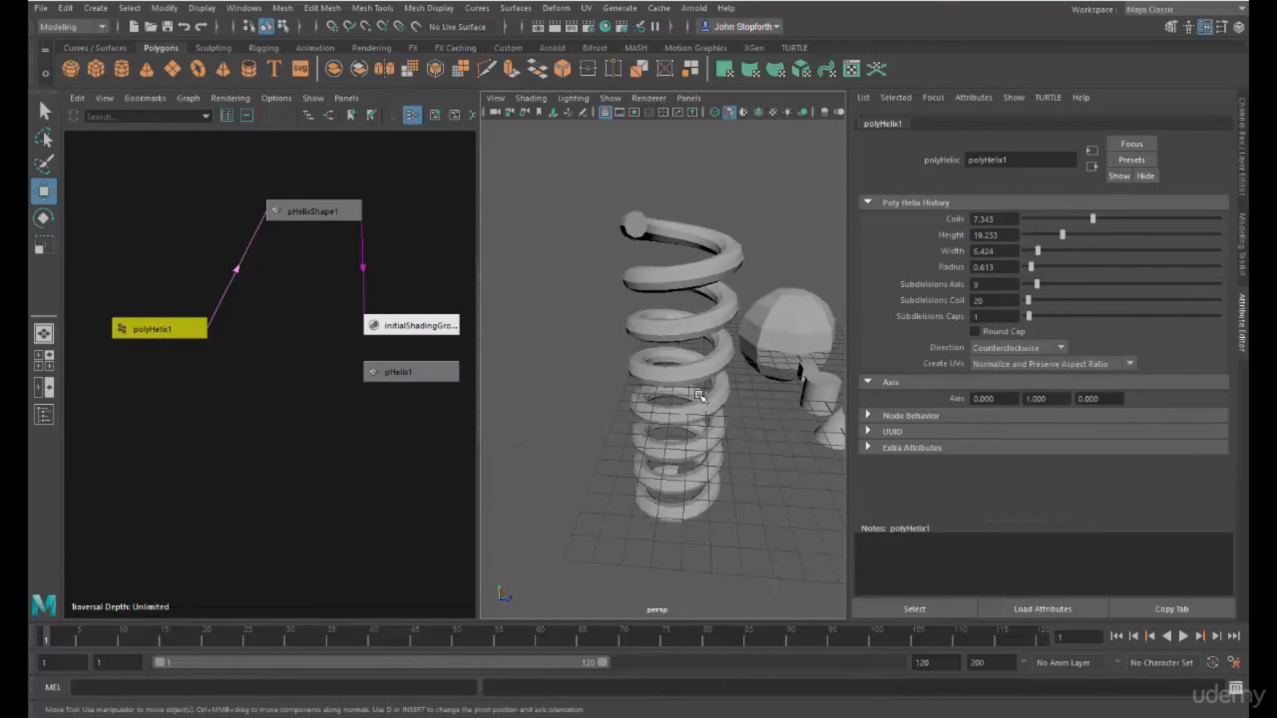
Try Round Cap on the helix, inspect its end up close, and turn the option off again
click(975, 331)
alt+drag(799, 307, 671, 325)
scroll(729, 306, up, 4)
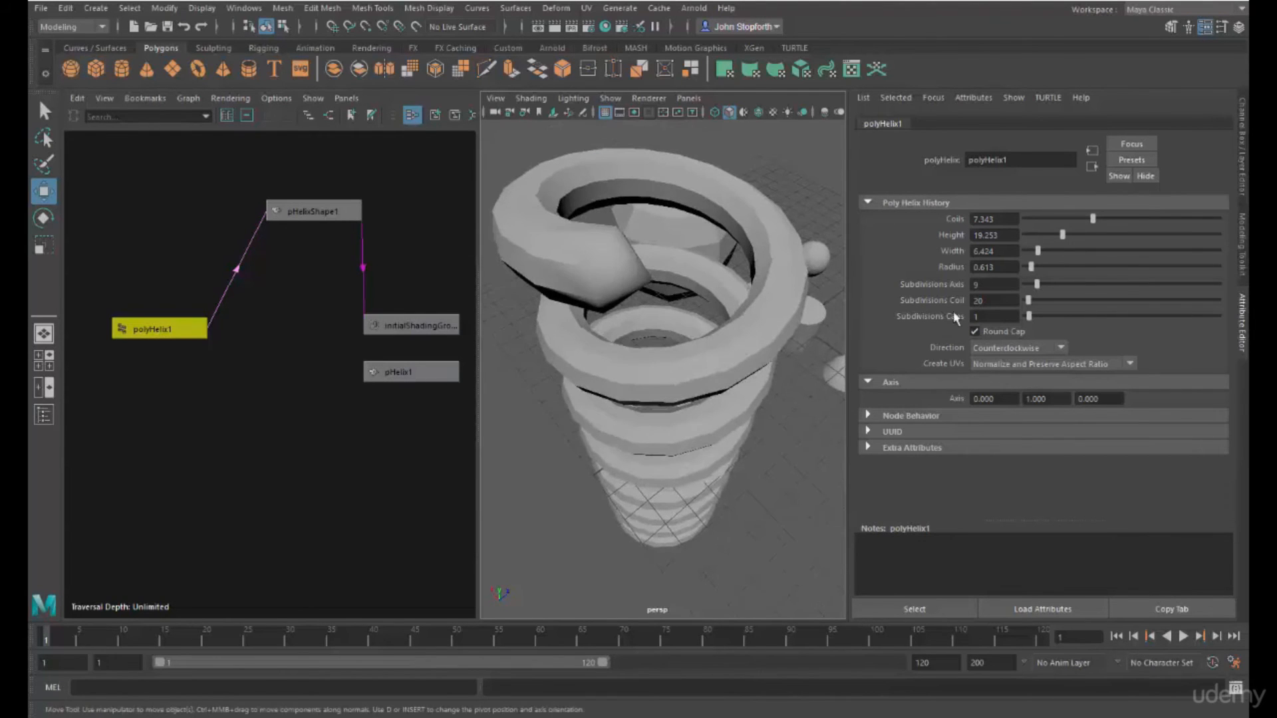
click(989, 334)
scroll(691, 373, down, 6)
alt+drag(692, 372, 707, 370)
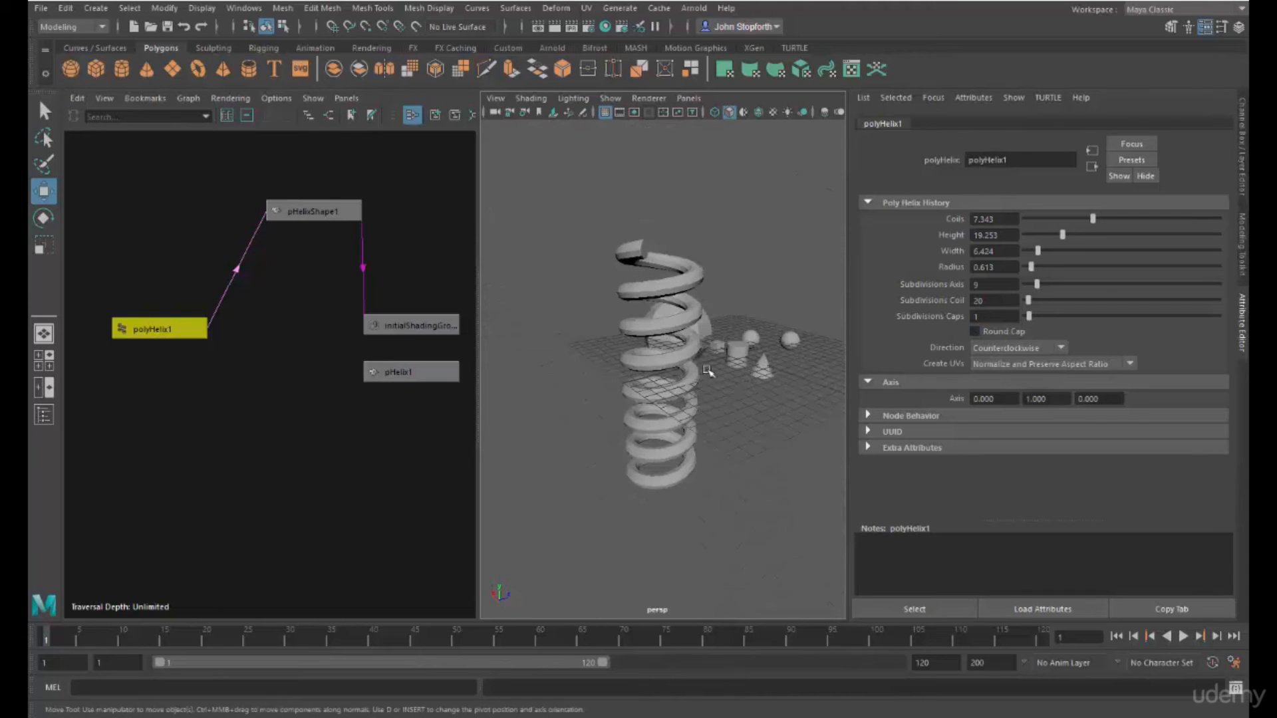
click(1243, 130)
click(1236, 300)
alt+drag(741, 247, 678, 228)
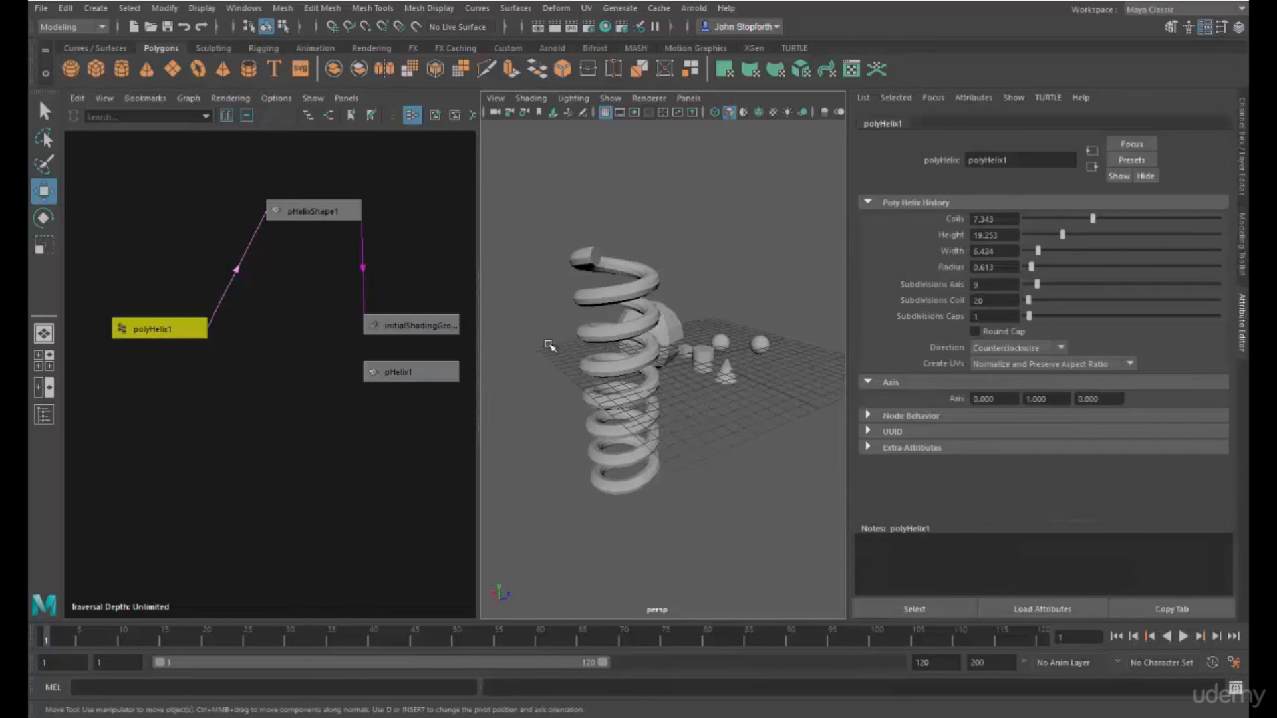
Draw a three-point EP curve bowing across the front of the grid, below the helix and the other primitives
alt+drag(628, 389, 693, 357)
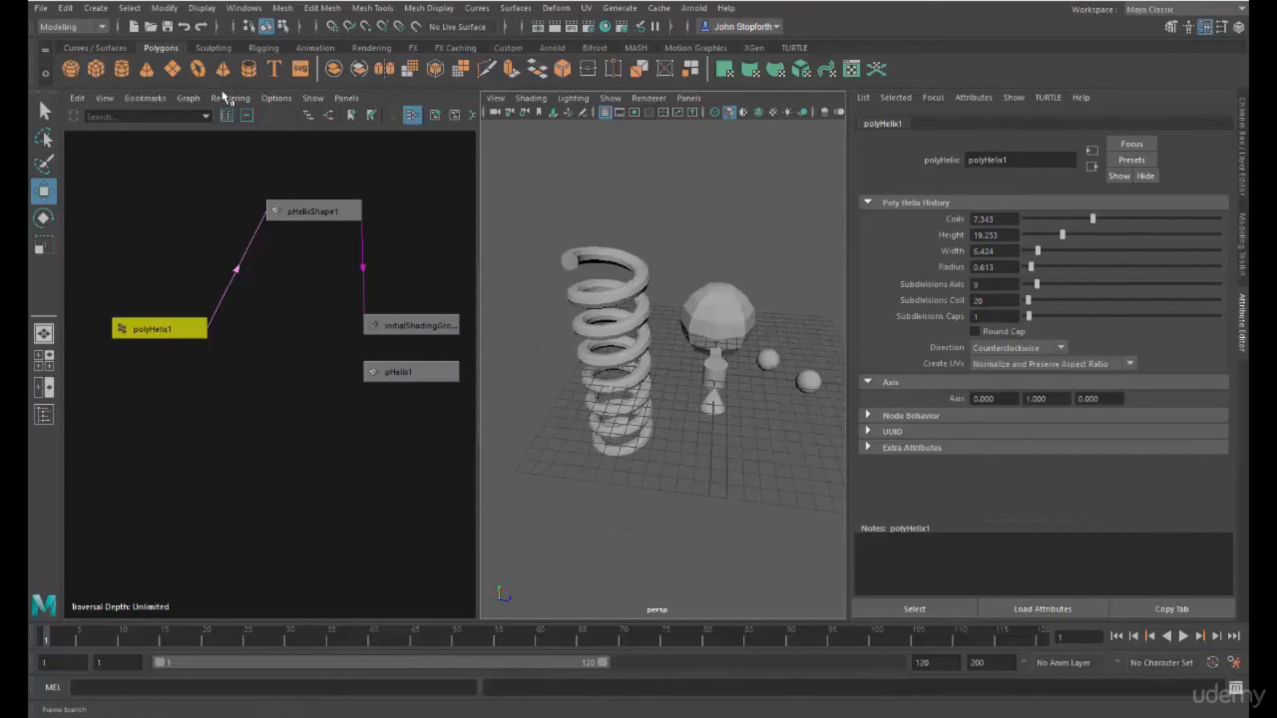
click(114, 46)
click(120, 68)
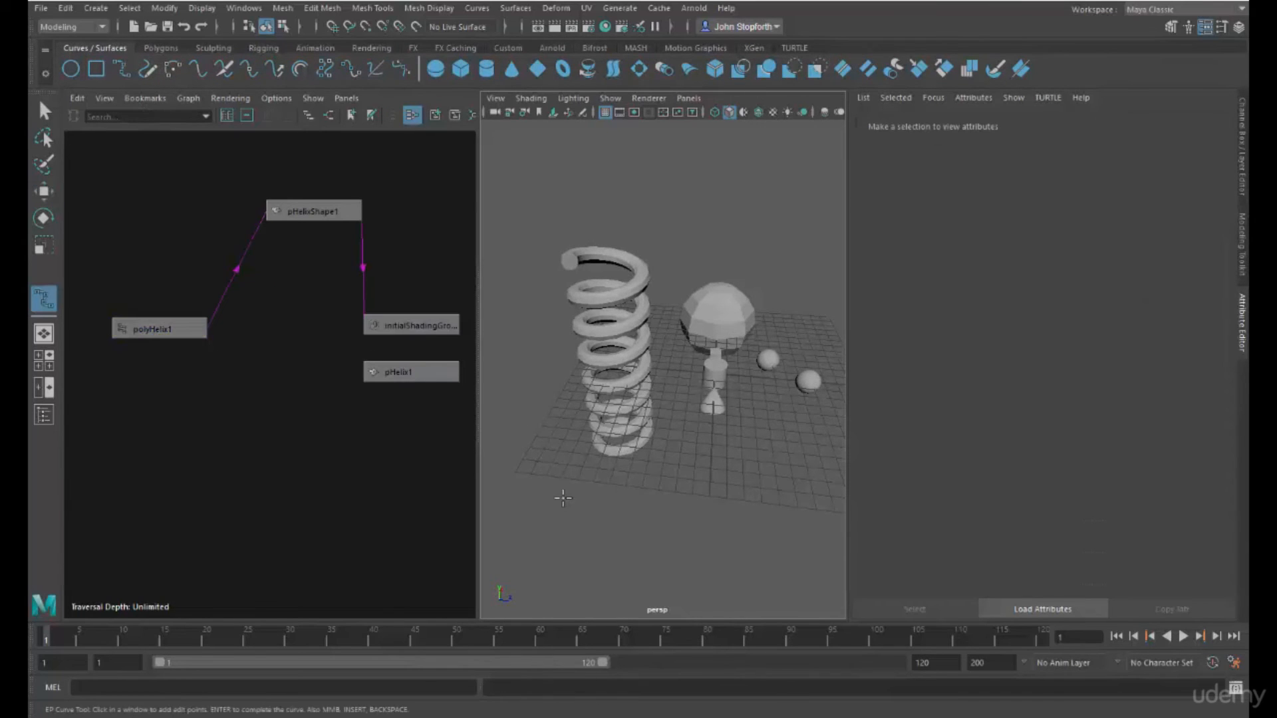
click(562, 509)
click(716, 554)
drag(747, 537, 813, 464)
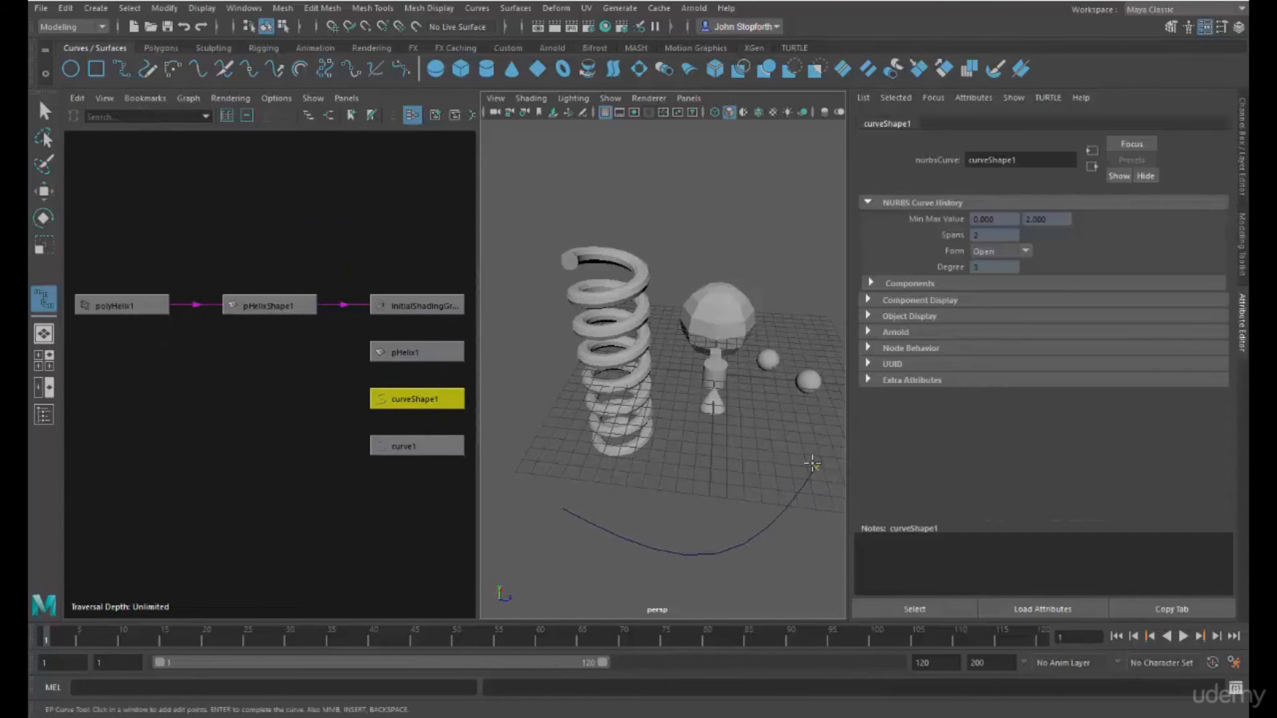
key(Return)
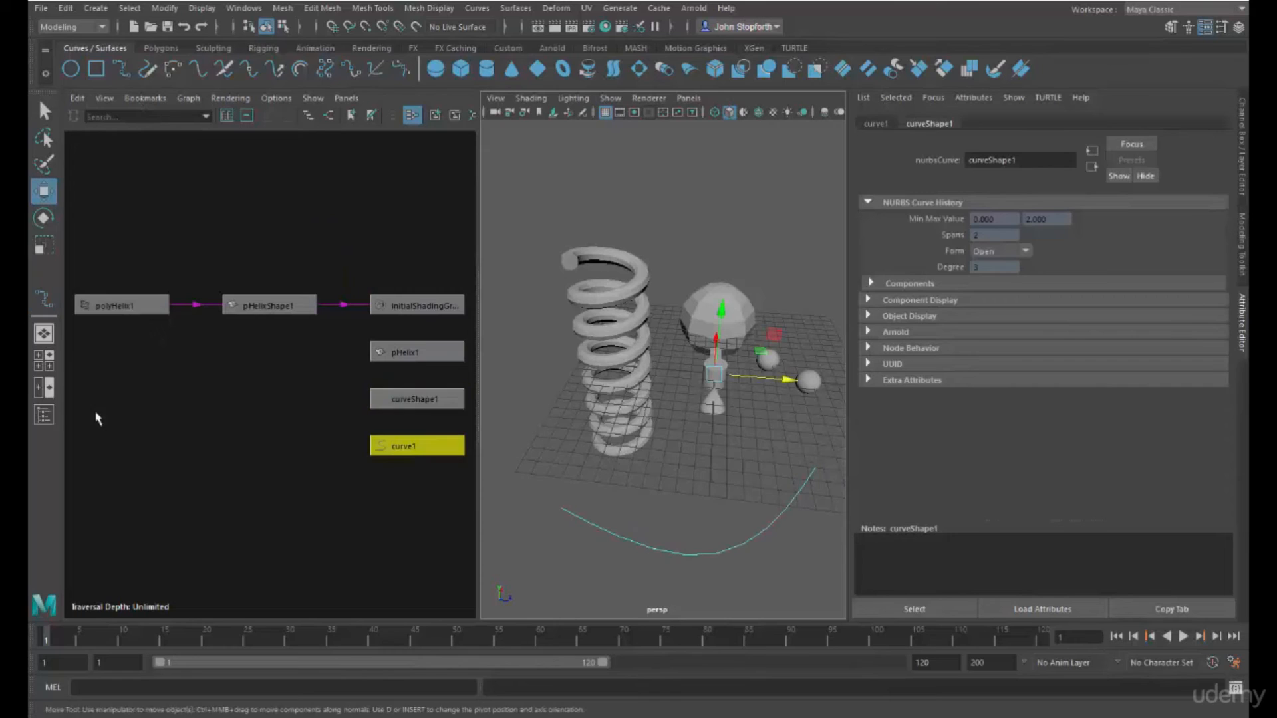
Graph only the new curve's input and output connections and spread the curve1 and curveShape1 nodes apart
click(329, 116)
alt+right_drag(355, 336, 191, 317)
drag(236, 335, 150, 253)
drag(208, 405, 274, 332)
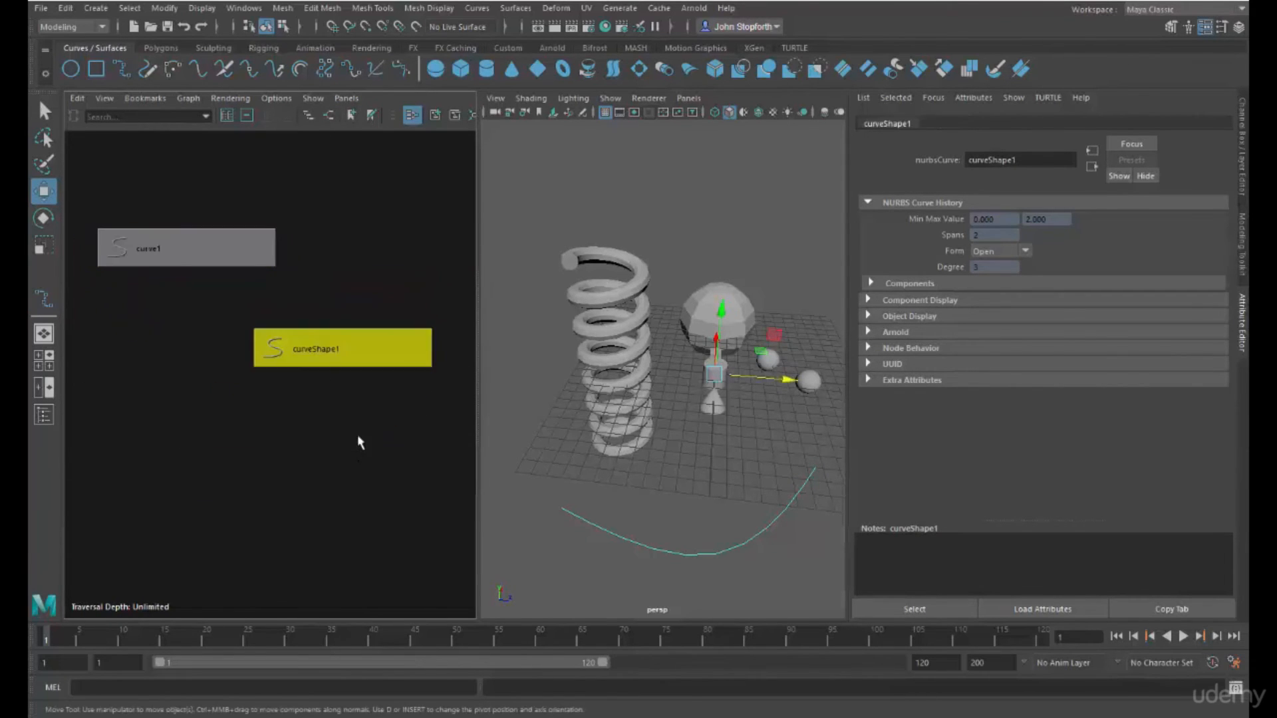
Reselect the curve in the viewport and regraph its connections so both its shape and transform nodes are included
click(329, 116)
alt+right_drag(396, 373, 250, 396)
drag(598, 498, 669, 561)
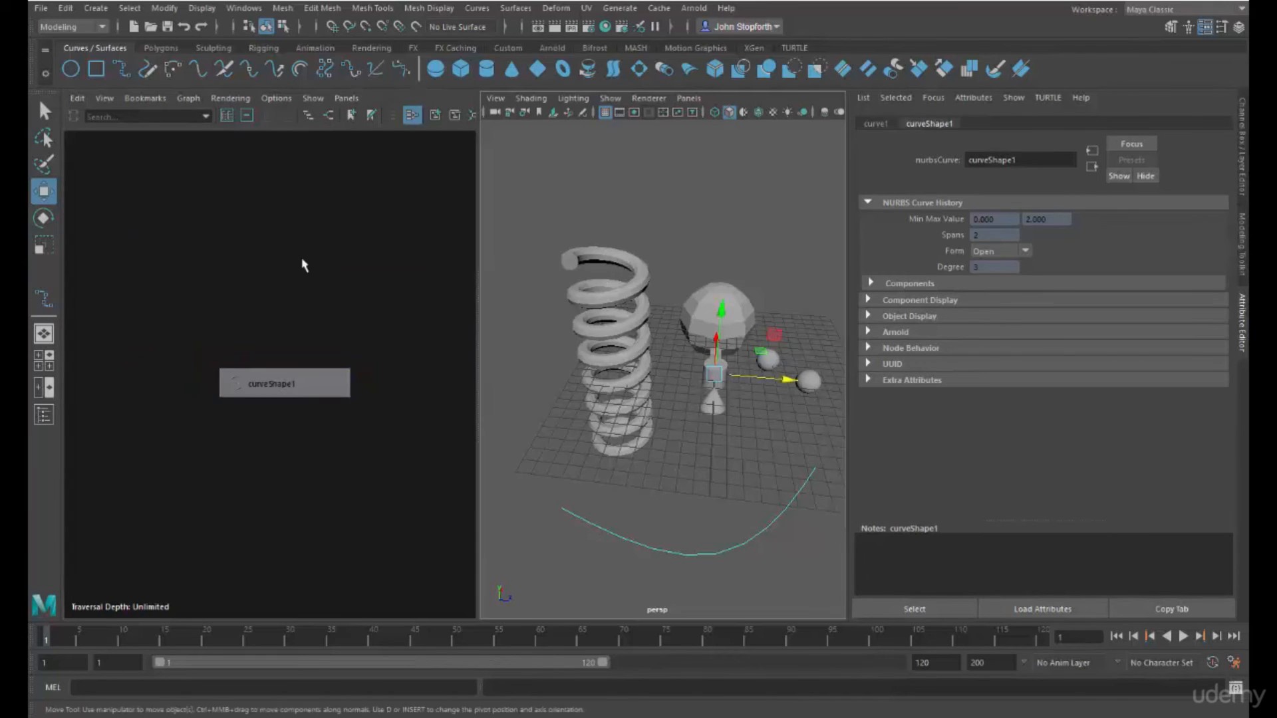
click(328, 116)
alt+middle_drag(388, 347, 415, 336)
alt+right_drag(415, 336, 281, 310)
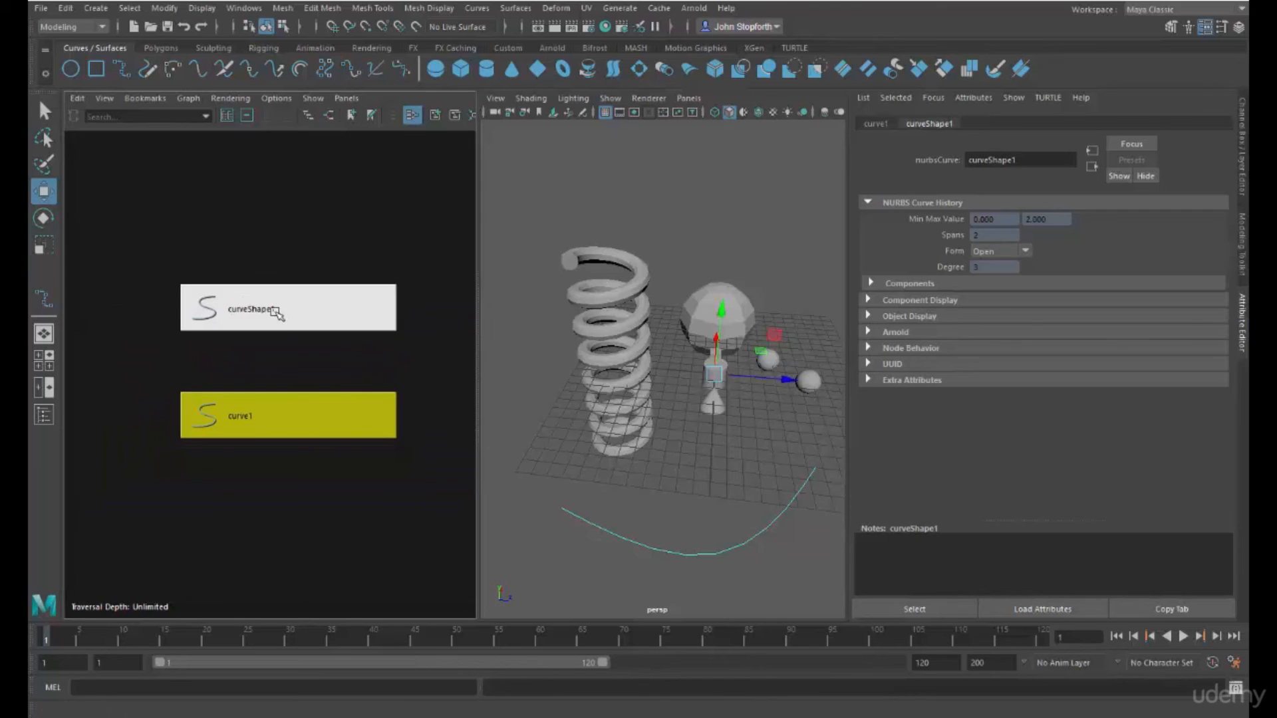
Show curve1's transform attributes and move its node farther below curveShape1 in the graph
click(273, 311)
click(286, 422)
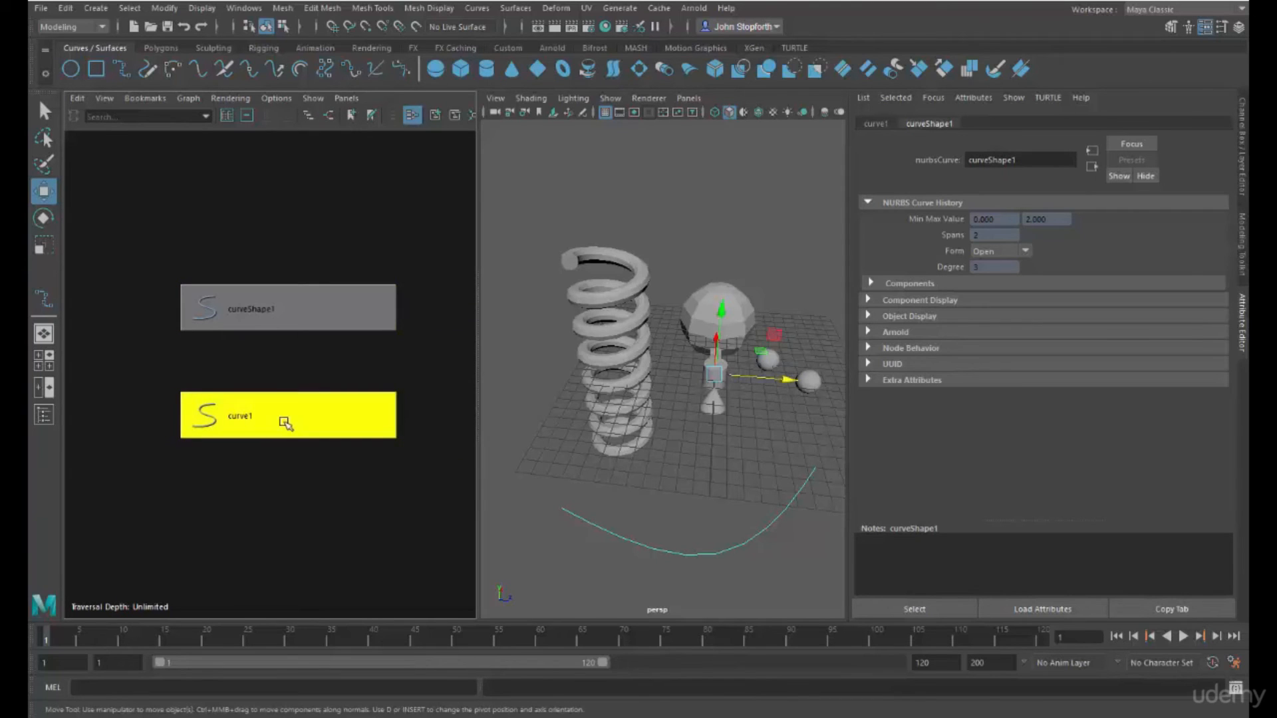
click(876, 124)
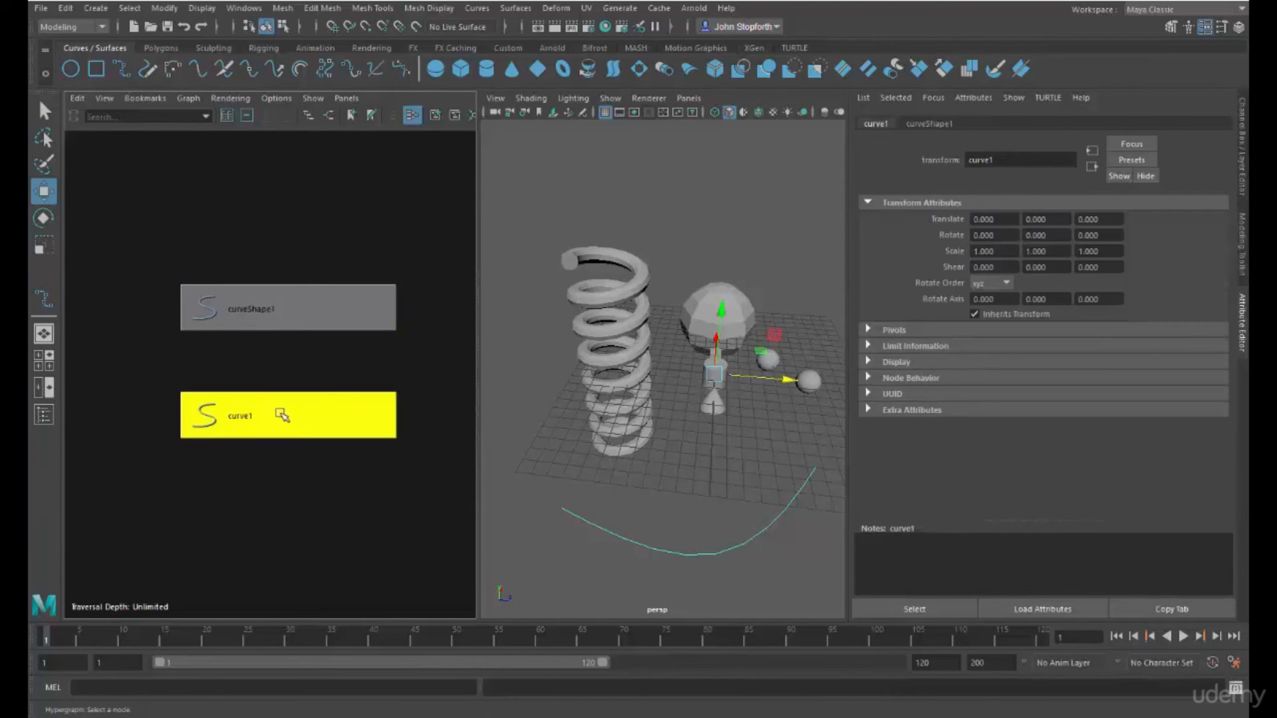
drag(336, 427, 329, 457)
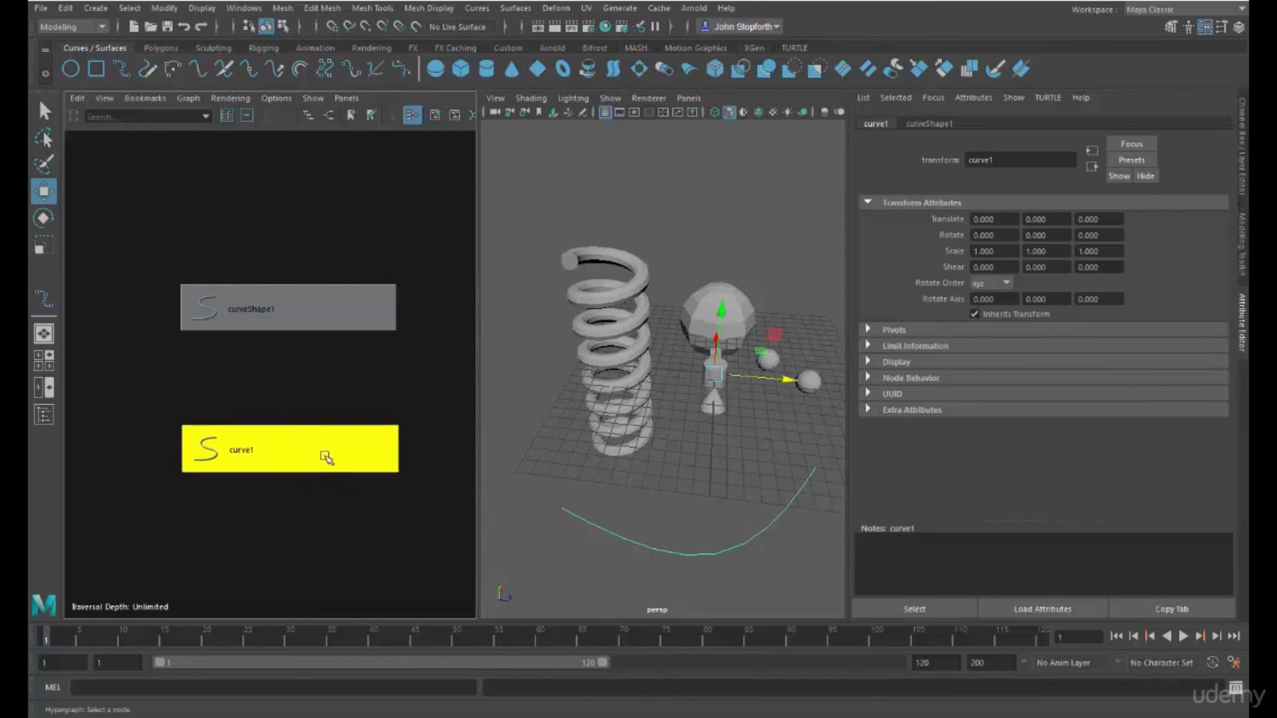
Select the curveShape1 node and examine its Components and Component Display attribute sections
click(299, 306)
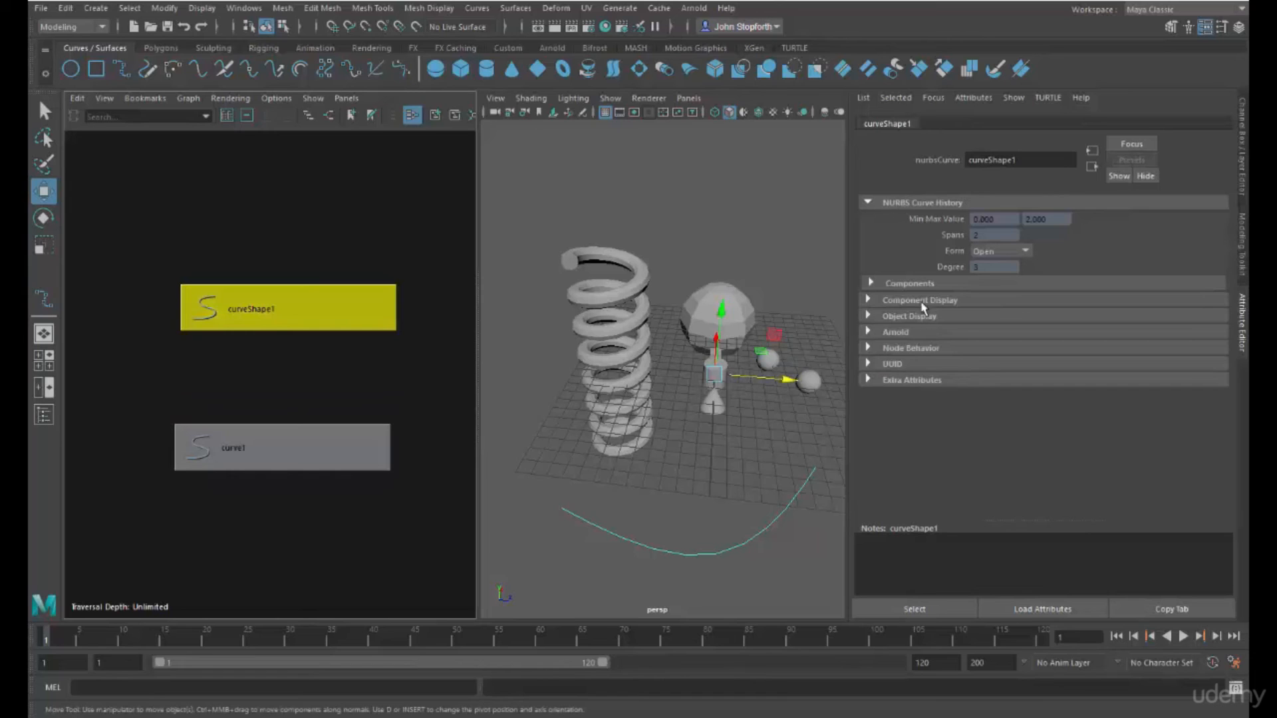
click(918, 285)
click(910, 284)
click(891, 300)
click(913, 301)
Try displaying the curve's edit points and hull, turn both off again, and collapse Component Display
click(931, 301)
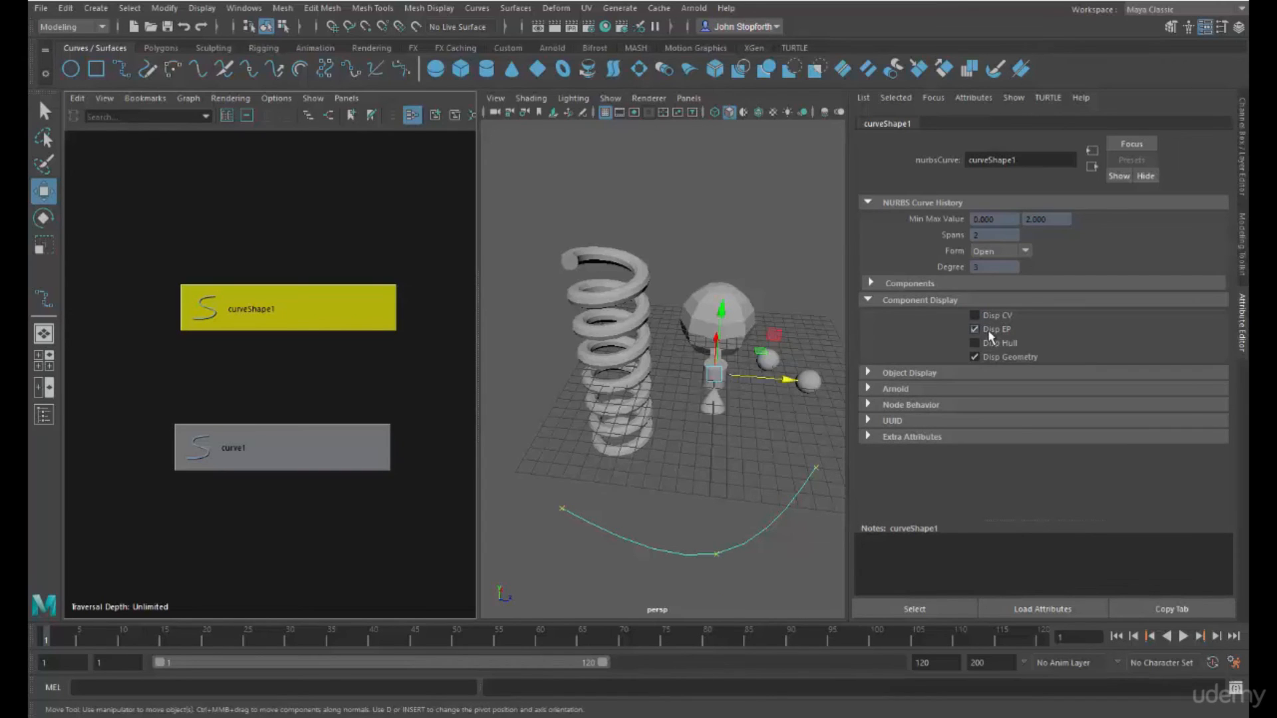
click(989, 343)
click(991, 344)
alt+drag(696, 493, 633, 402)
scroll(633, 401, down, 3)
alt+middle_drag(632, 402, 642, 415)
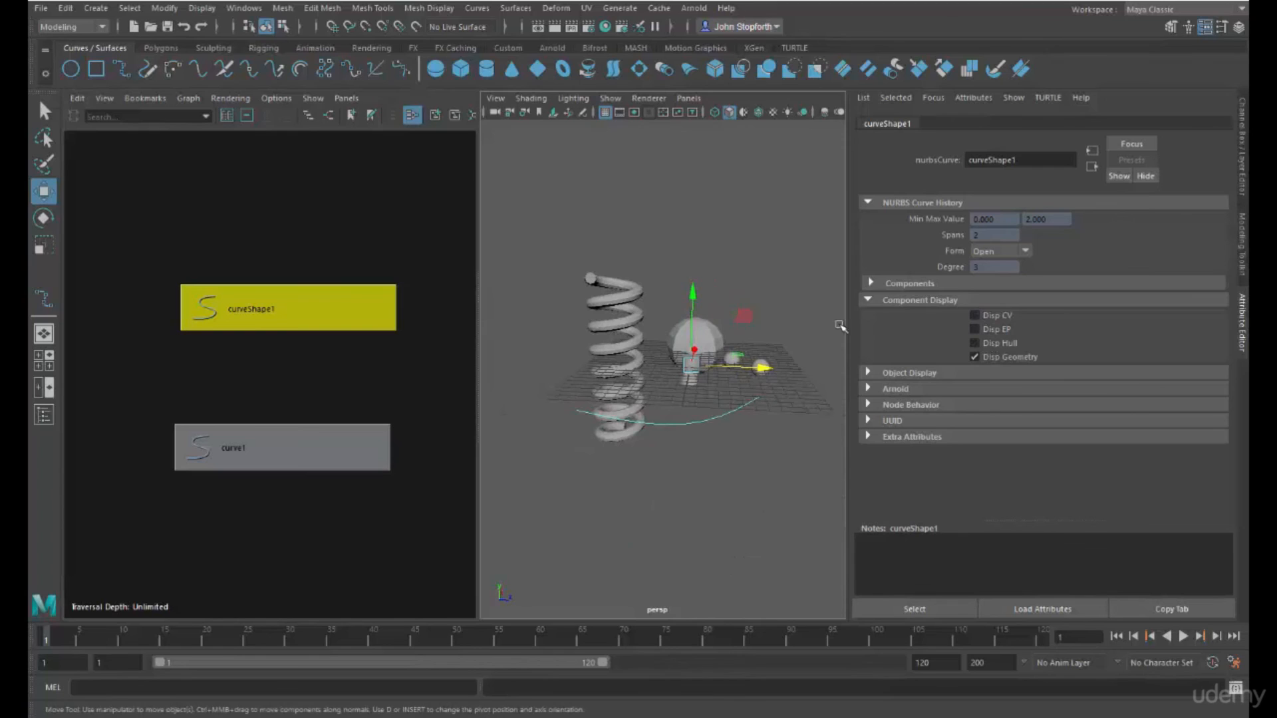
click(878, 301)
Duplicate the curve and raise the copy 11.739 units along Y
alt+drag(567, 382, 584, 399)
alt+middle_drag(584, 399, 613, 440)
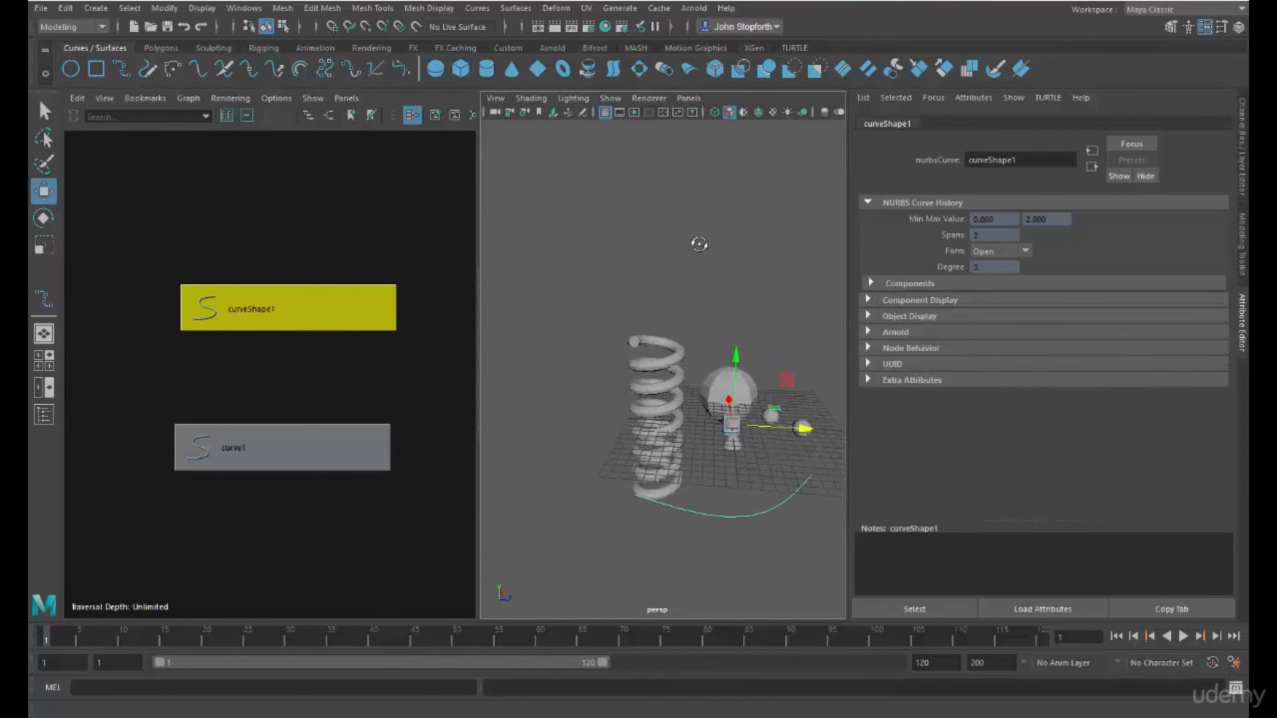
alt+drag(699, 242, 638, 210)
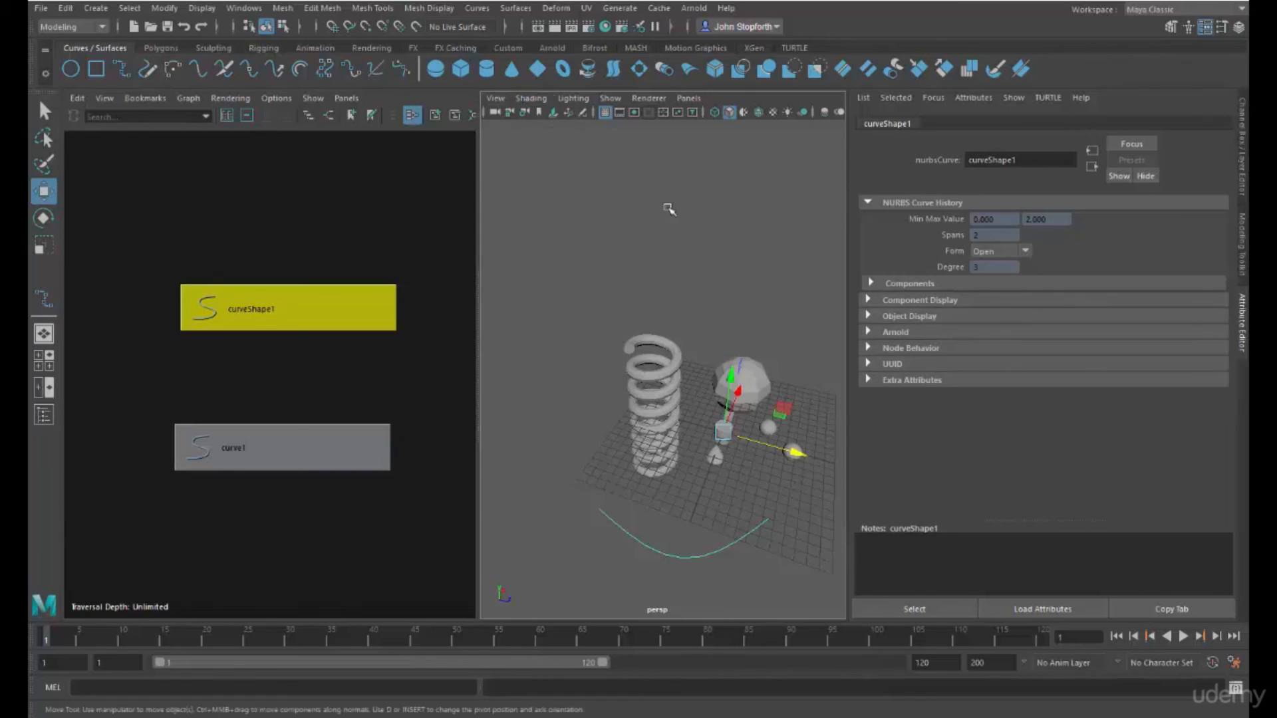
alt+drag(672, 208, 532, 138)
alt+drag(615, 306, 628, 265)
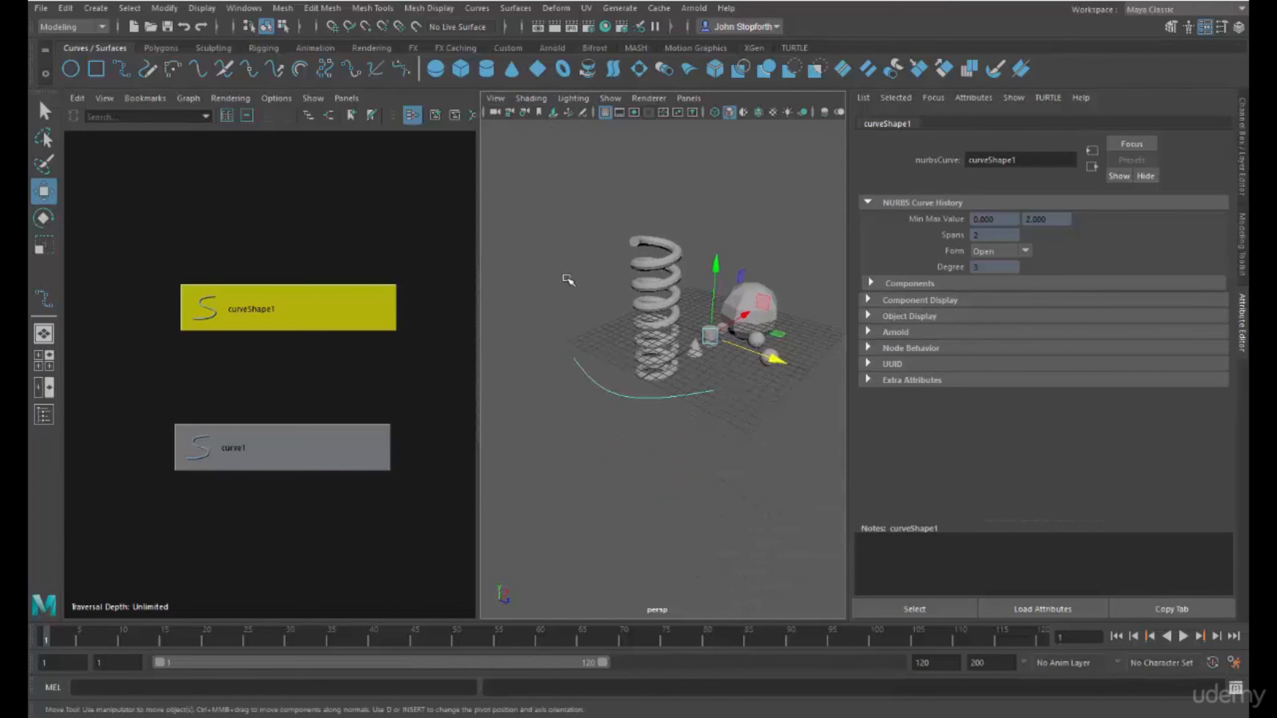
key(ctrl+d)
mouse_move(714, 265)
mouse_down()
mouse_move(721, 146)
mouse_move(701, 254)
mouse_up()
Loft a surface between the original curve and its raised duplicate
click(590, 438)
shift+click(585, 331)
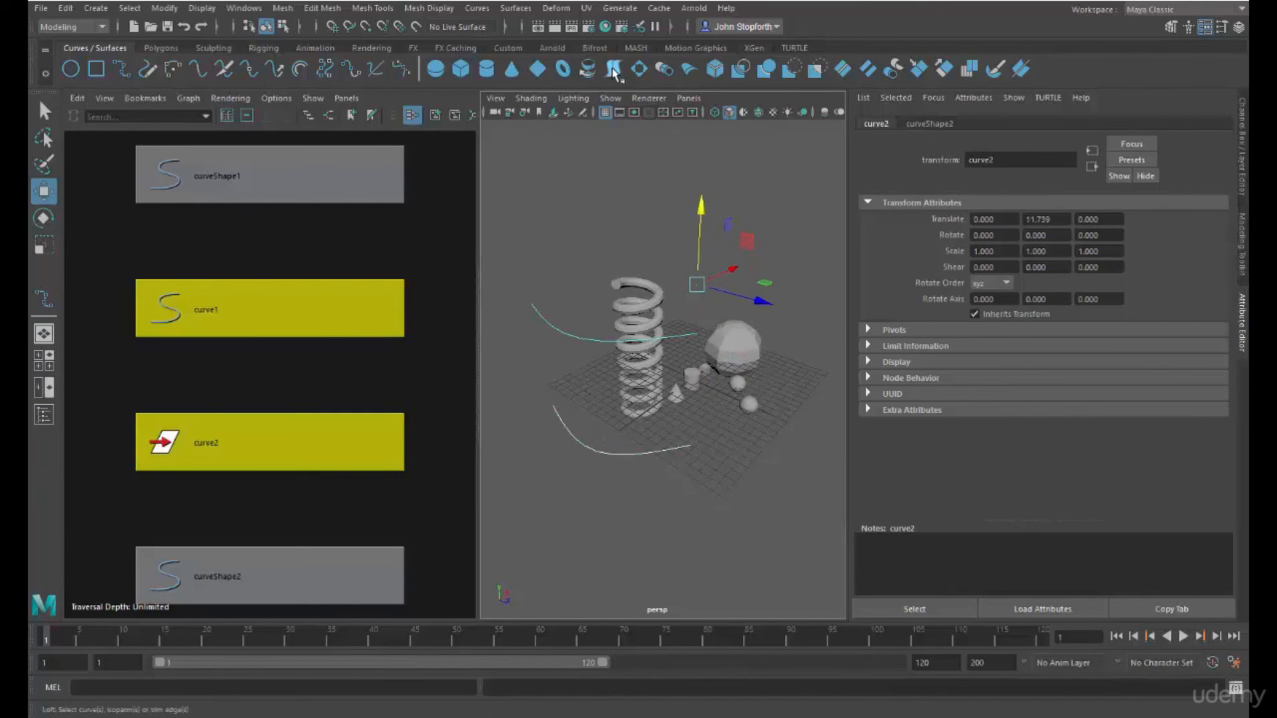
click(614, 70)
alt+drag(645, 450, 544, 363)
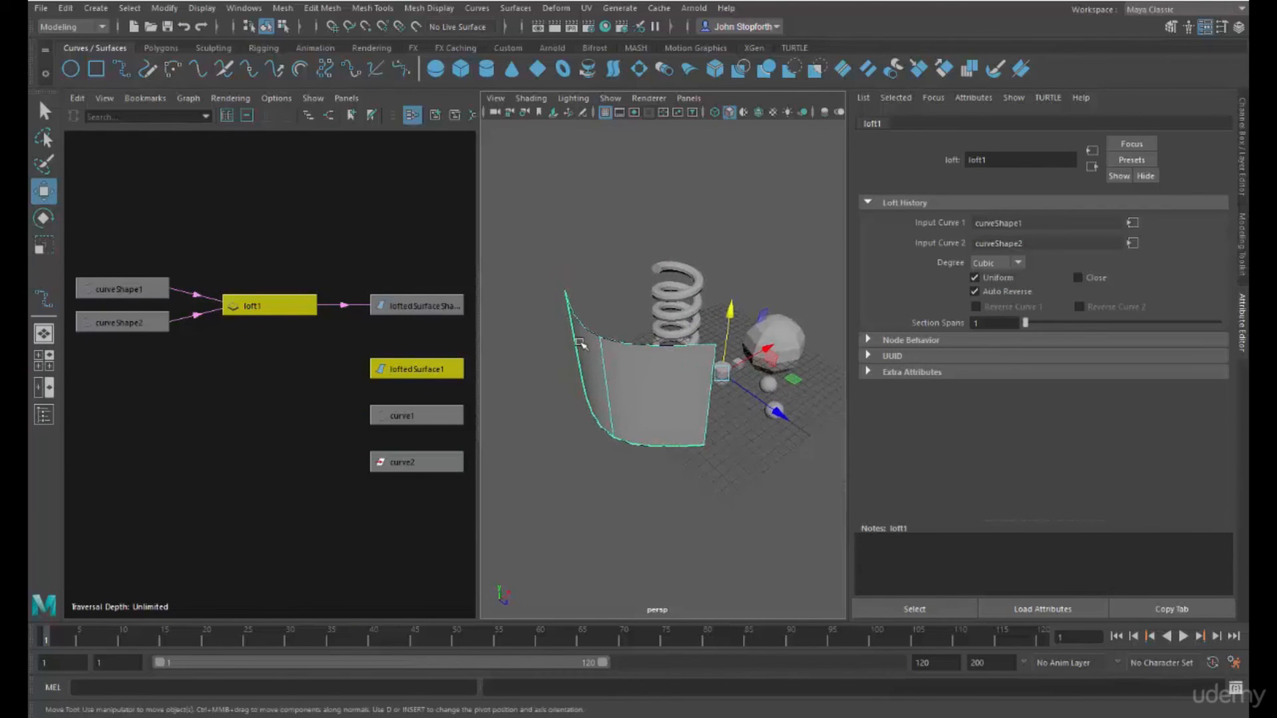
Check the loft's Degree choices, keep Cubic, and examine the lofted surface from another side
alt+drag(724, 407, 685, 416)
click(1017, 263)
click(986, 276)
alt+drag(673, 421, 740, 282)
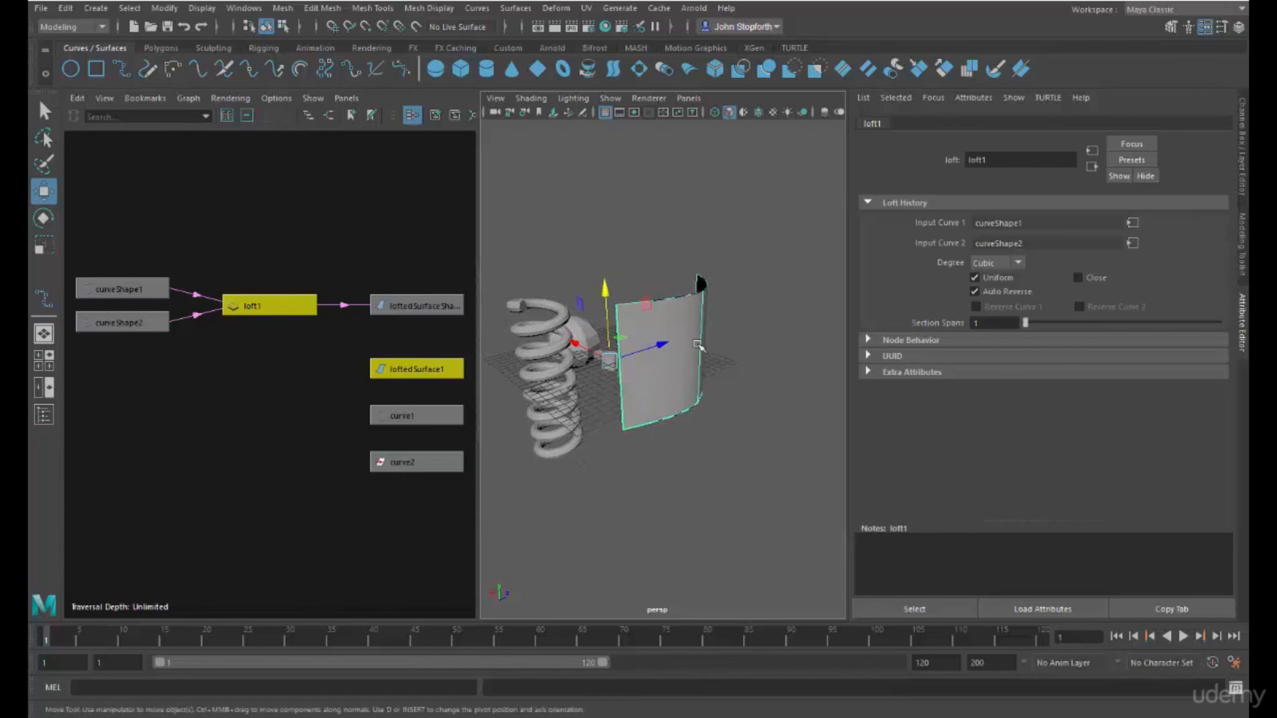
Pull the upper curve's middle control vertices upward to peak the lofted surface, and move the loft1 node up in the graph
click(718, 363)
alt+drag(713, 335, 685, 299)
click(683, 296)
click(668, 250)
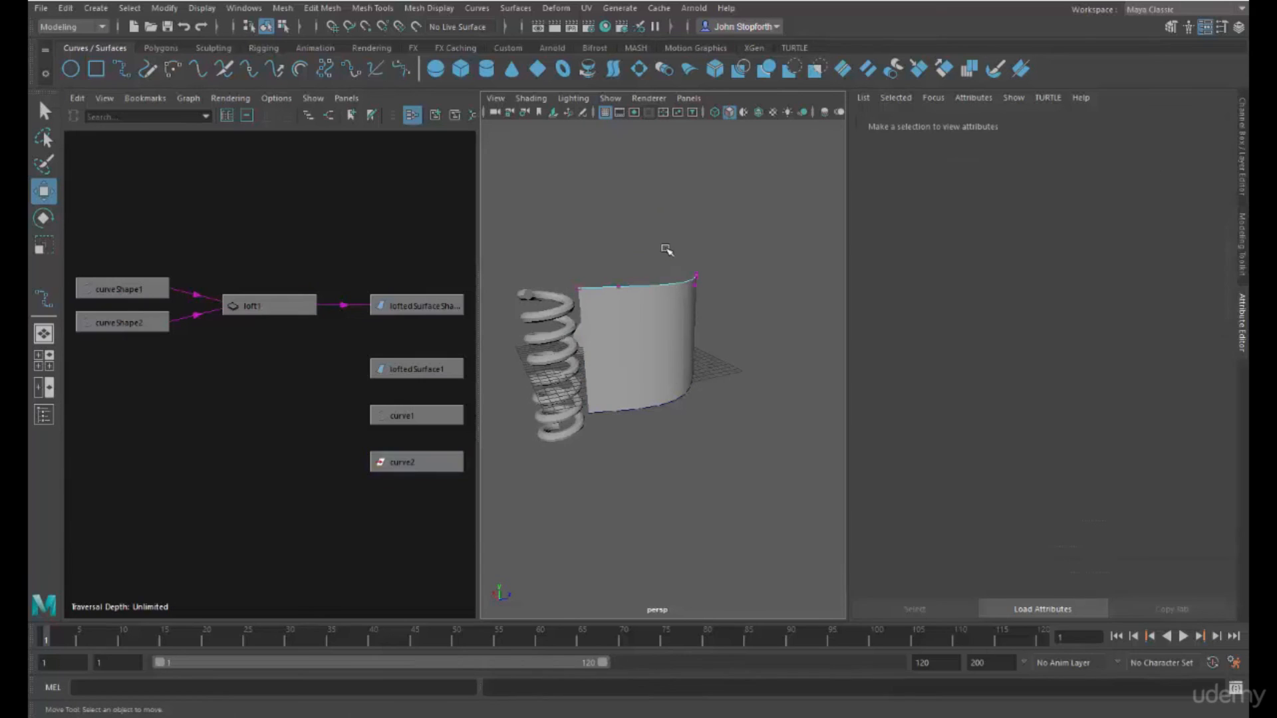
drag(604, 271, 635, 120)
drag(249, 312, 293, 261)
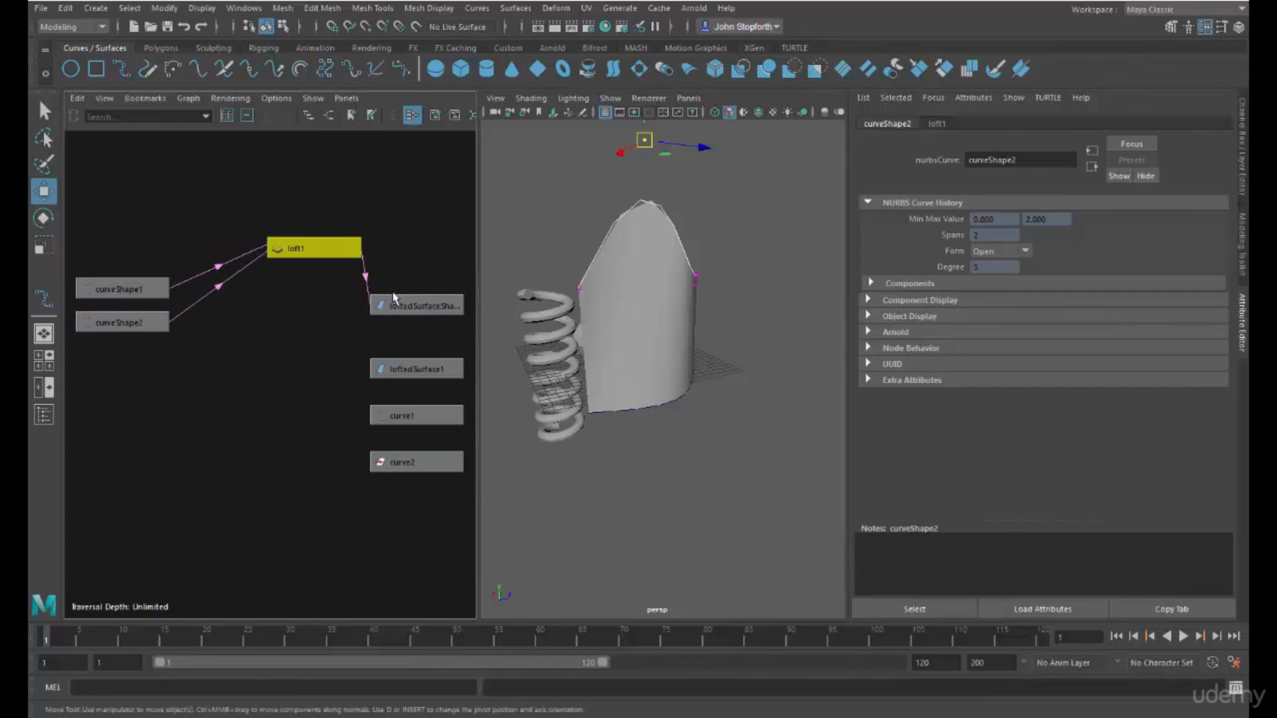
Select the lower input curve and move its control vertices to stretch the lofted surface's bottom edge outward
click(123, 288)
alt+drag(615, 330, 709, 423)
click(655, 410)
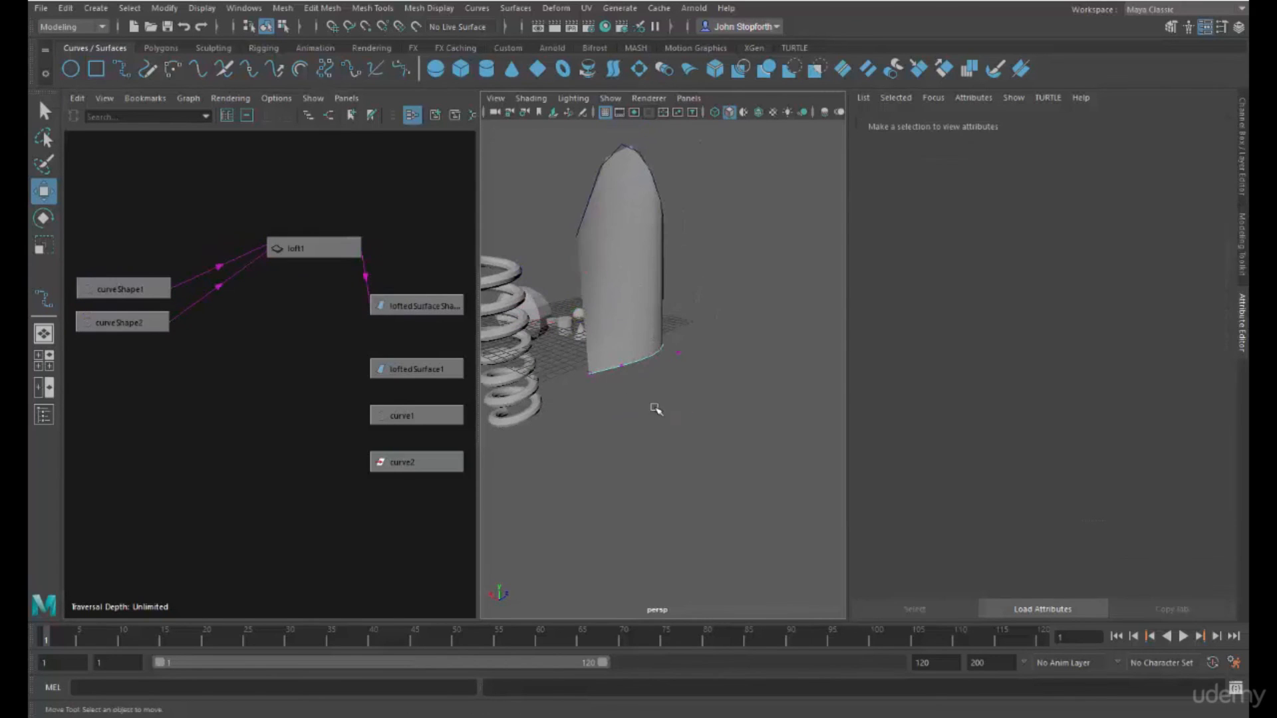
drag(619, 347, 750, 402)
click(710, 348)
Bring the loft1 node down level with curveShape1 and reposition the lofted surface's shape node in the graph
click(224, 254)
alt+drag(598, 250, 578, 346)
mouse_move(391, 312)
mouse_down()
mouse_move(334, 350)
mouse_move(378, 320)
mouse_up()
drag(308, 251, 271, 290)
drag(413, 323, 421, 313)
alt+drag(807, 428, 736, 440)
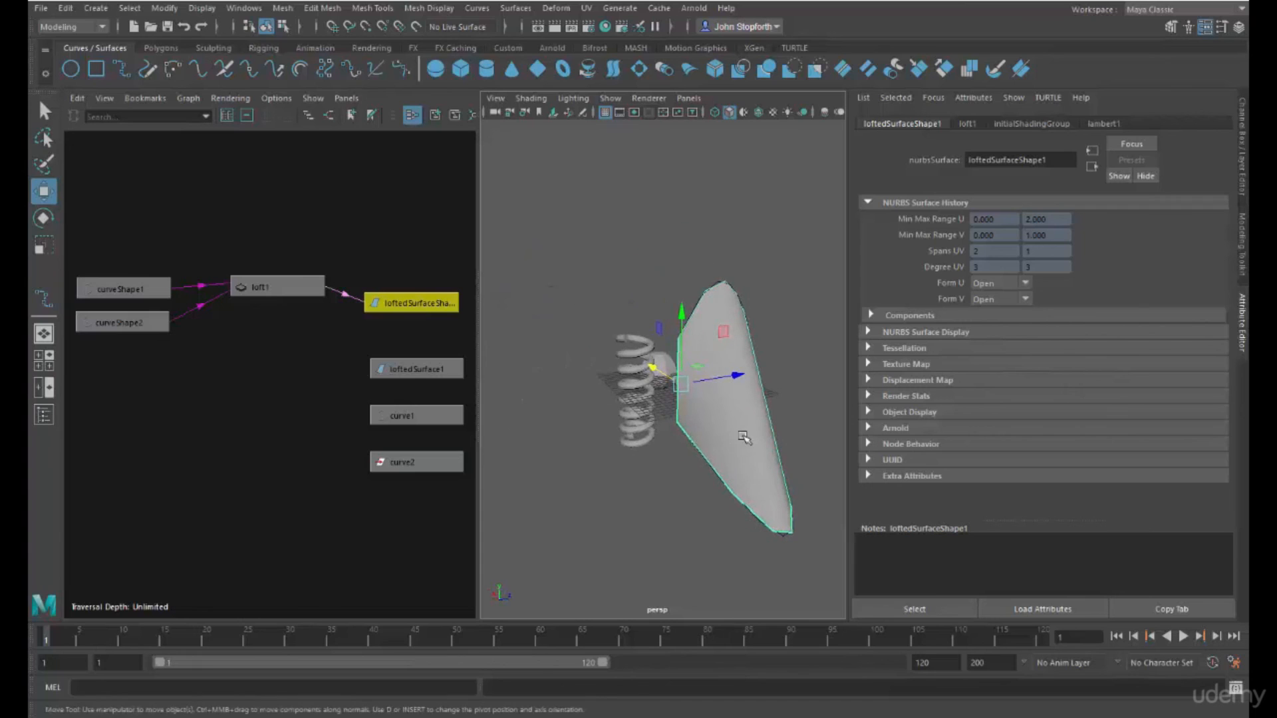